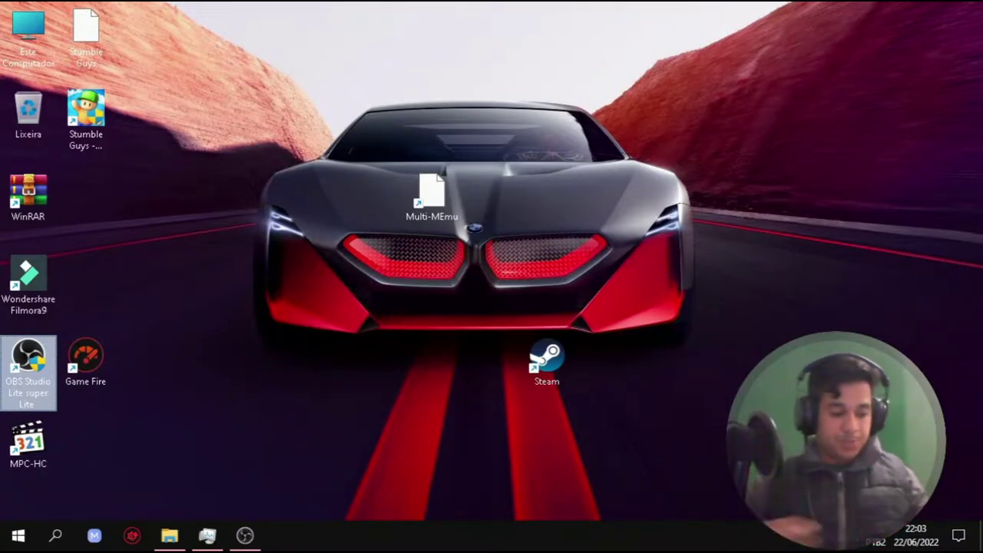
Step: Launch the Registry Editor by running the REGEDIT command
key("super+r")
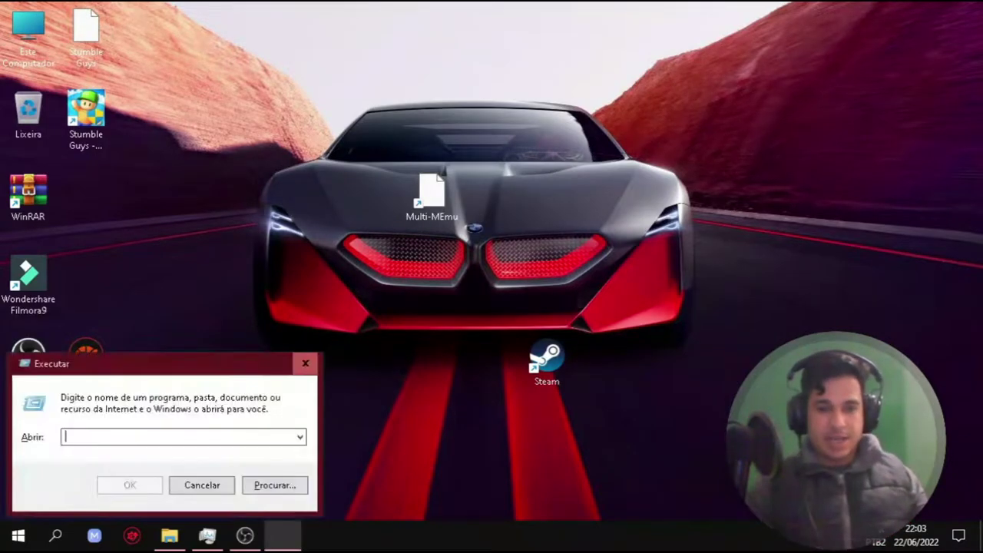
type("REGEDIT")
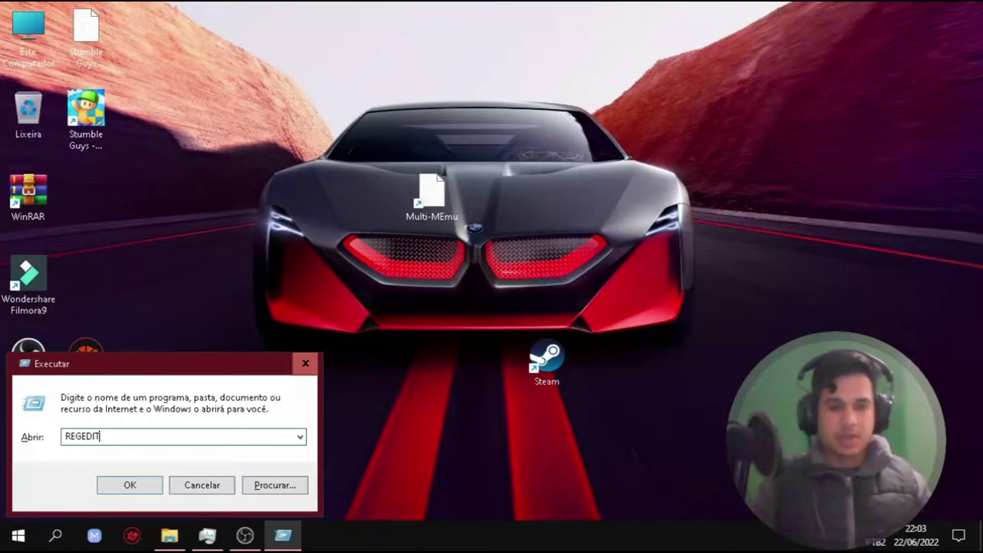
key("Return")
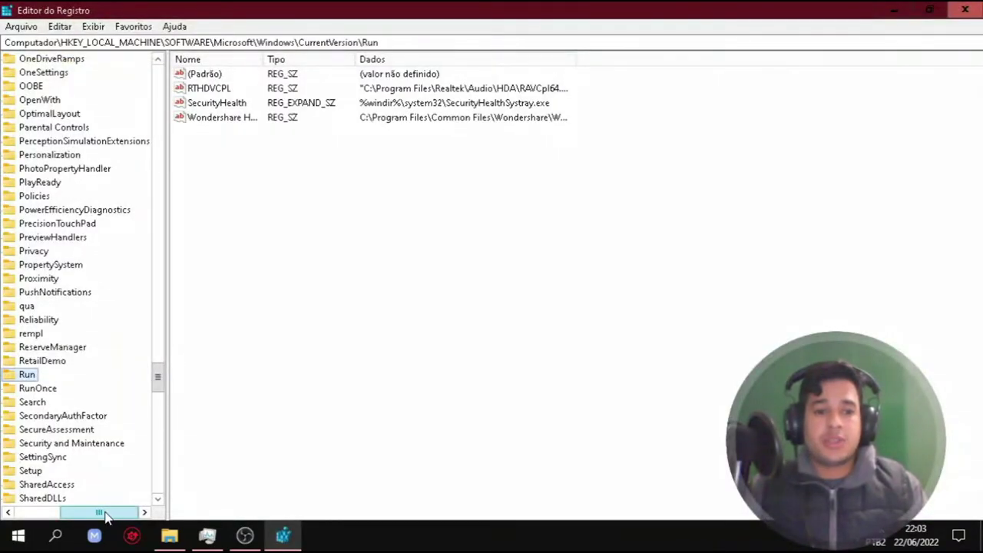
Step: Collapse the HKEY_LOCAL_MACHINE branch in the registry tree
left_click_drag(99, 512, 23, 396)
scroll(23, 395, "up", 20)
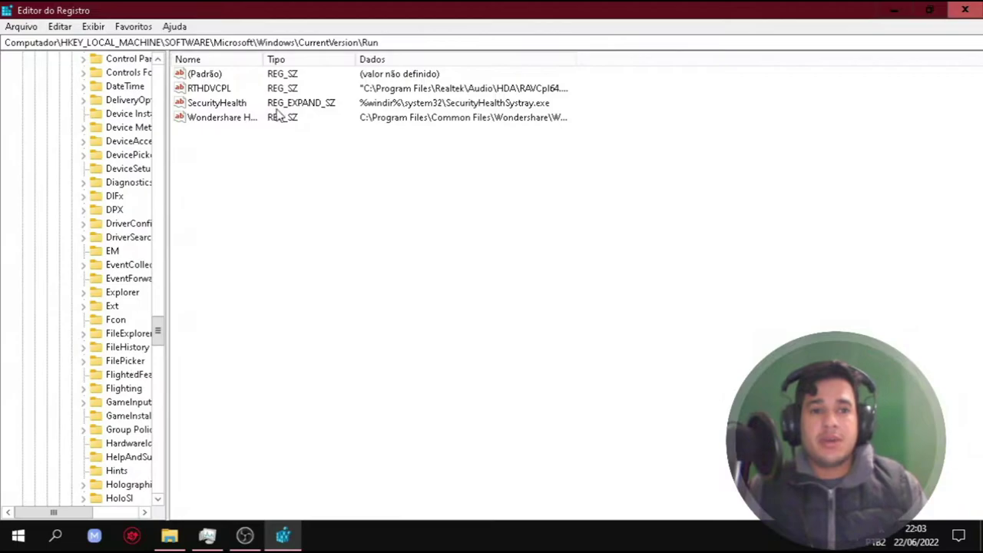
left_click(161, 73)
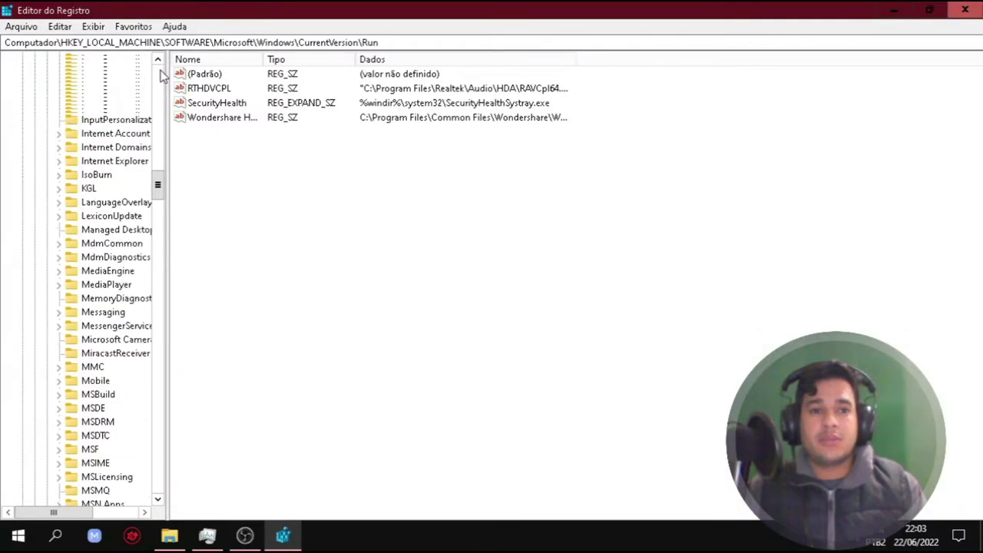
left_click(23, 100)
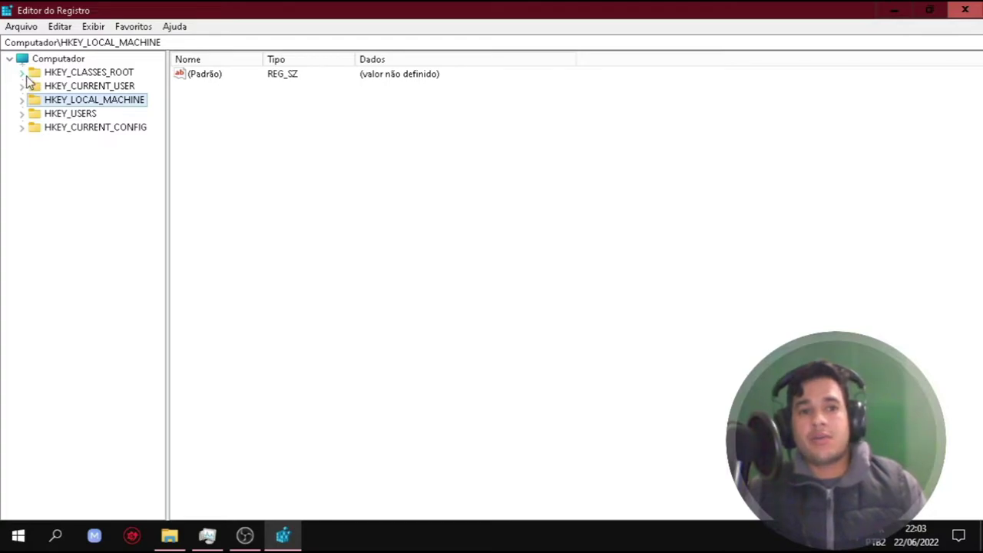
Step: Expand HKEY_CURRENT_USER down through SOFTWARE to the Microsoft key
left_click(22, 86)
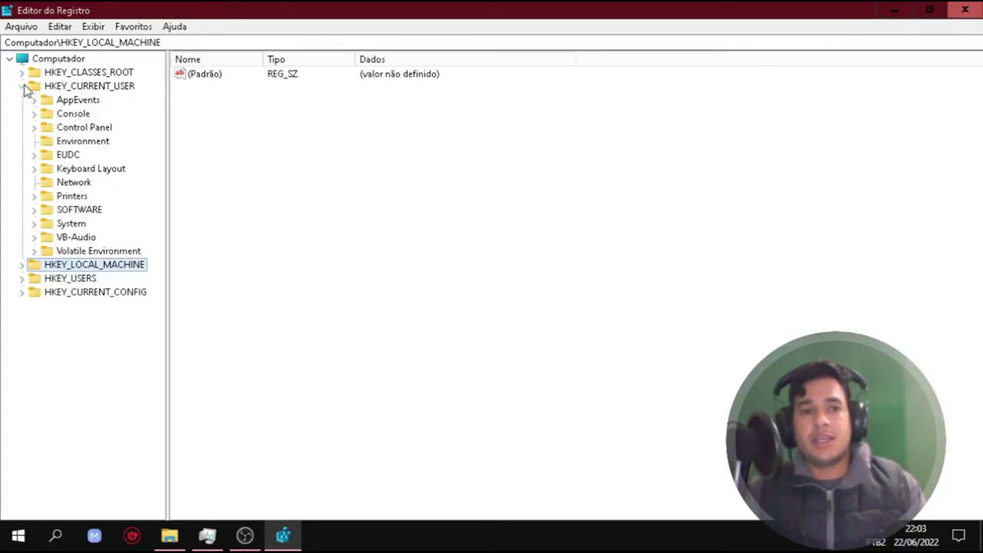
left_click(35, 210)
scroll(47, 281, "down", 1)
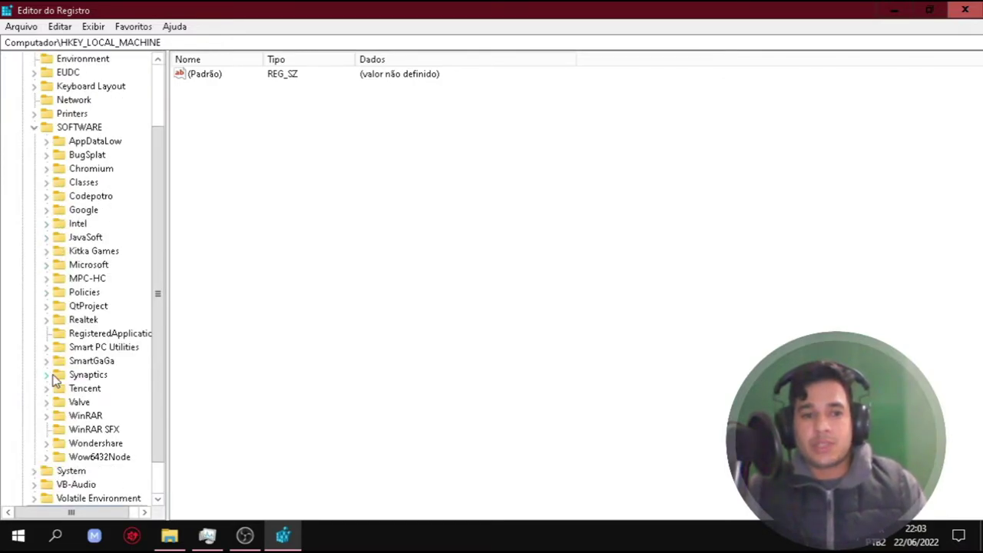
left_click(47, 264)
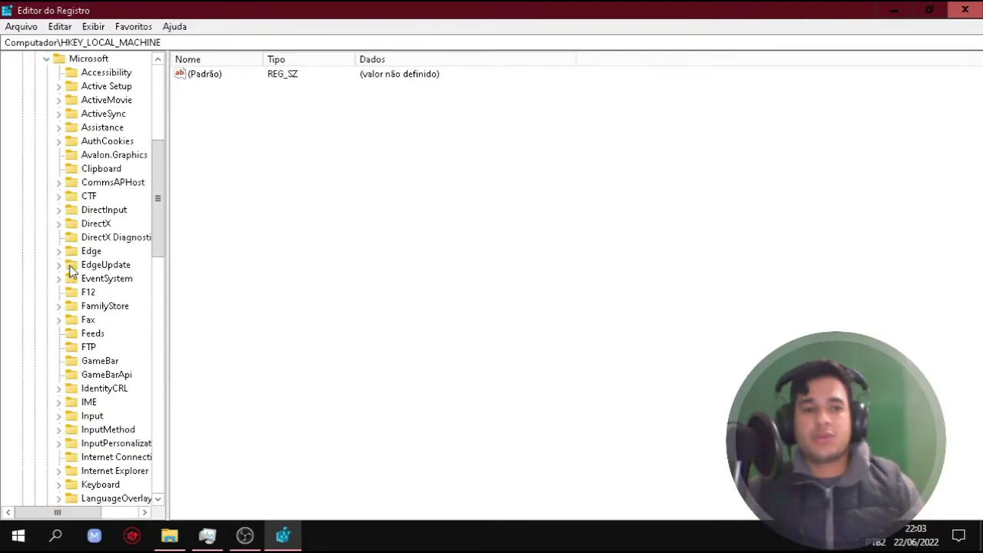
Step: Expand the Windows key under Microsoft and its CurrentVersion subkey
scroll(73, 292, "down", 3)
scroll(83, 307, "down", 2)
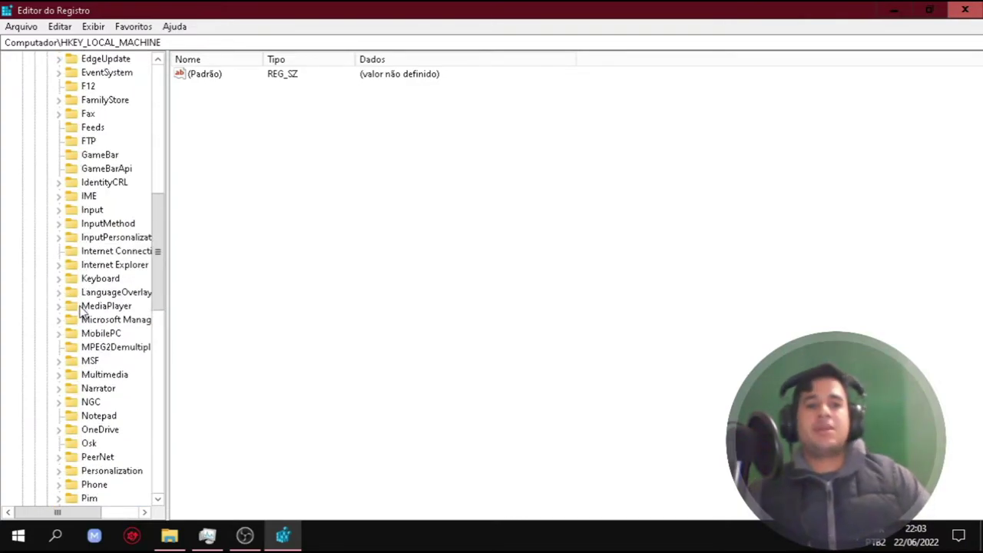
scroll(83, 311, "down", 7)
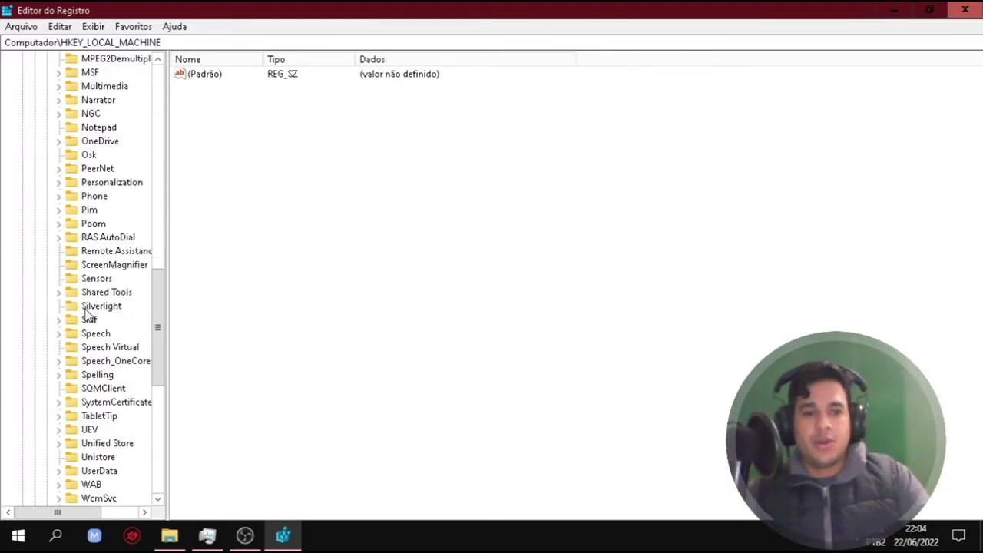
scroll(86, 311, "down", 3)
left_click(60, 402)
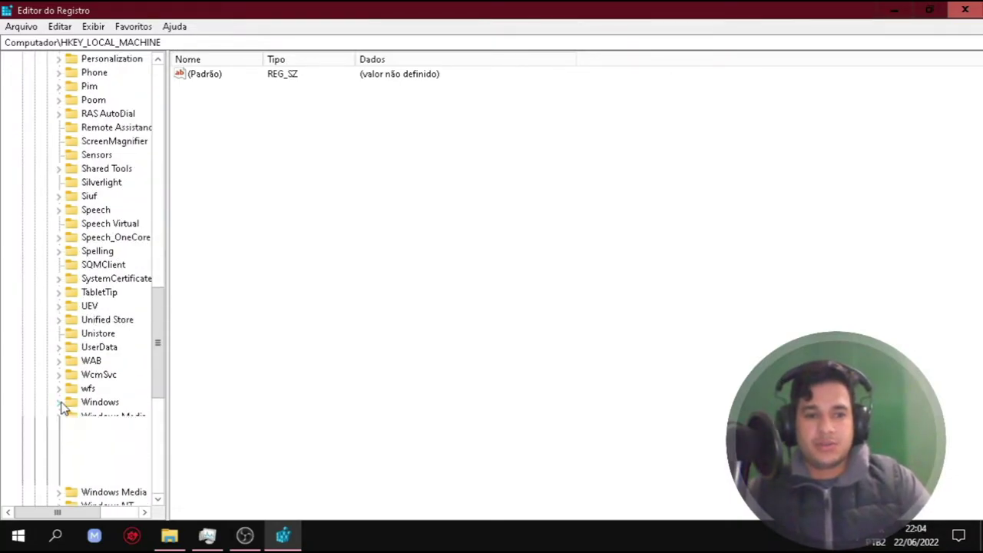
scroll(84, 414, "down", 1)
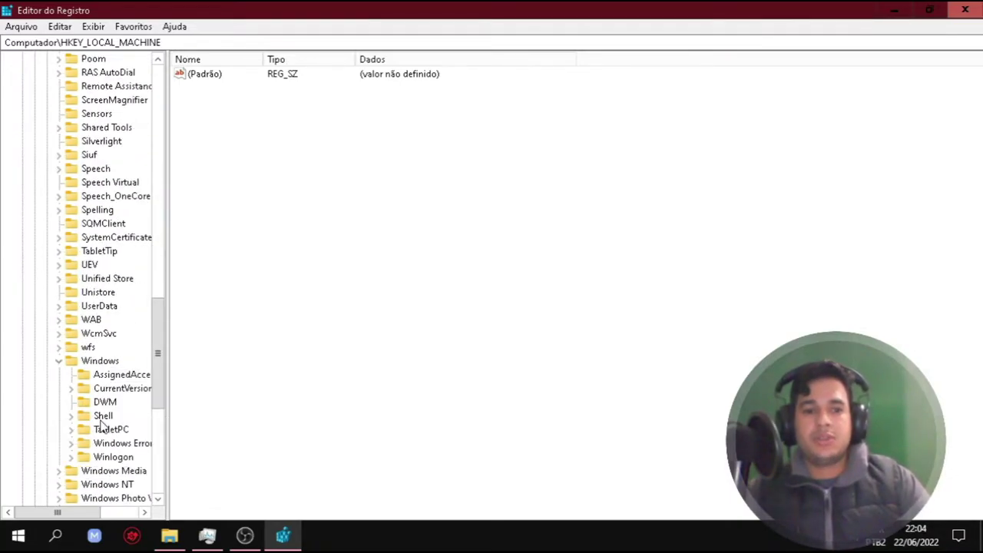
left_click(71, 389)
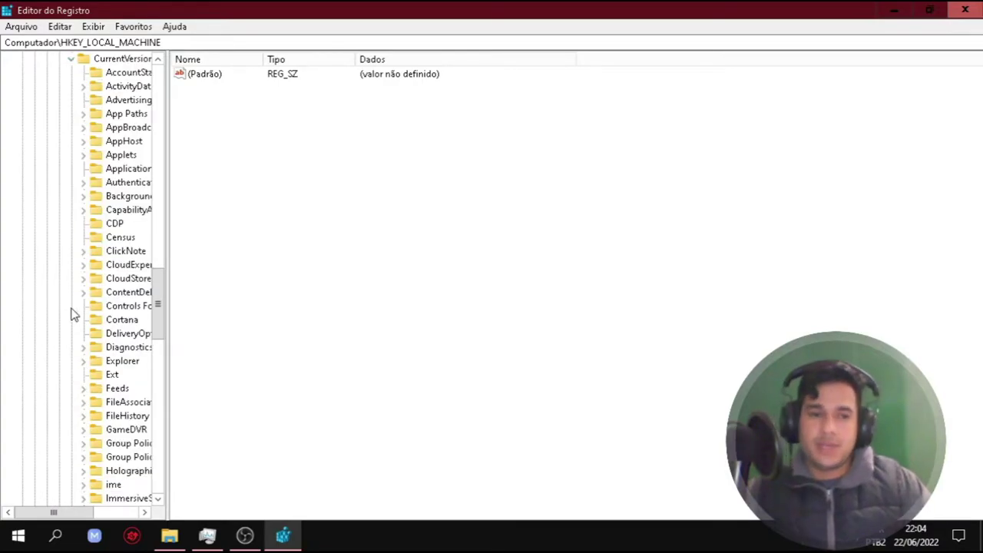
Step: Open the Run key under CurrentVersion, check the entries of the neighbouring RunOnce key, and return to Run
scroll(115, 292, "down", 5)
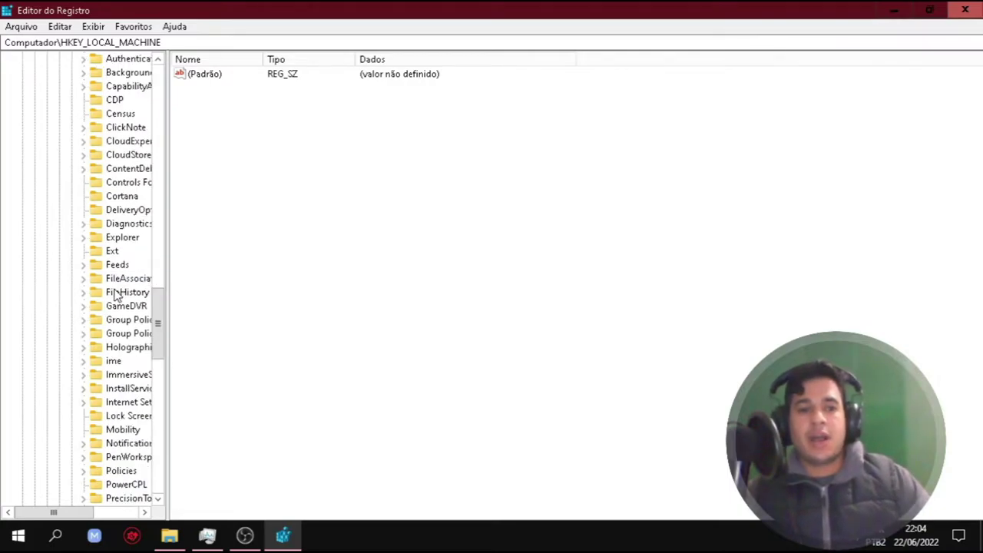
scroll(113, 298, "down", 2)
scroll(113, 300, "down", 3)
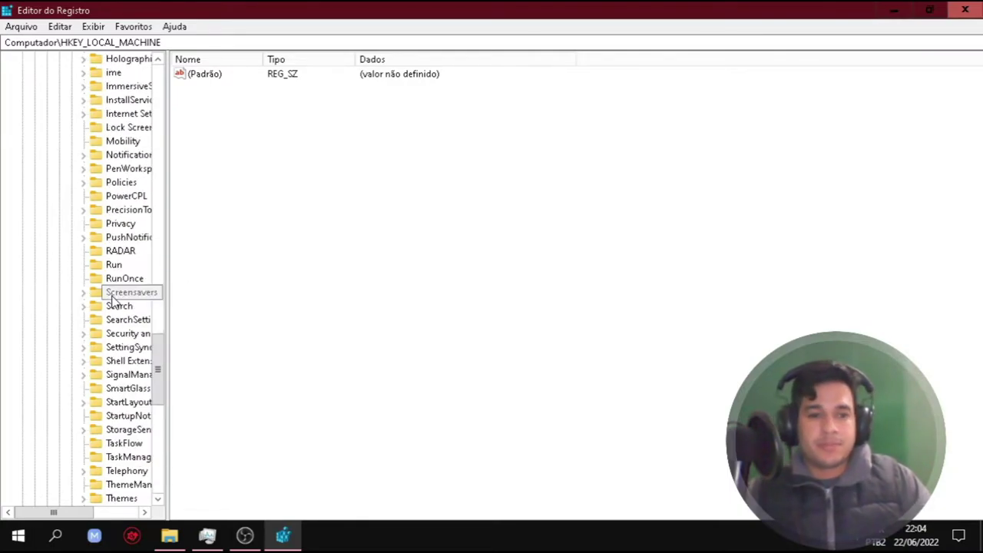
left_click(94, 271)
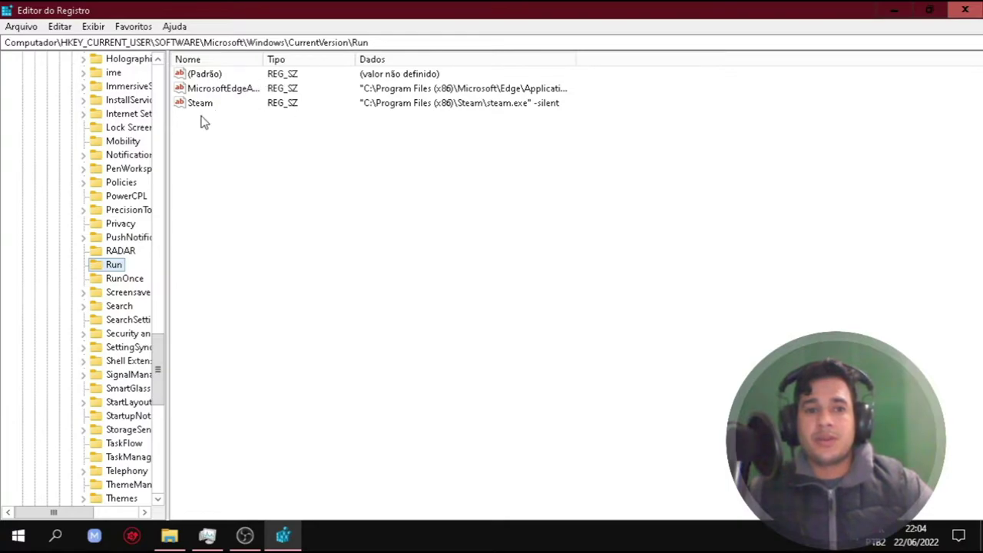
left_click(108, 282)
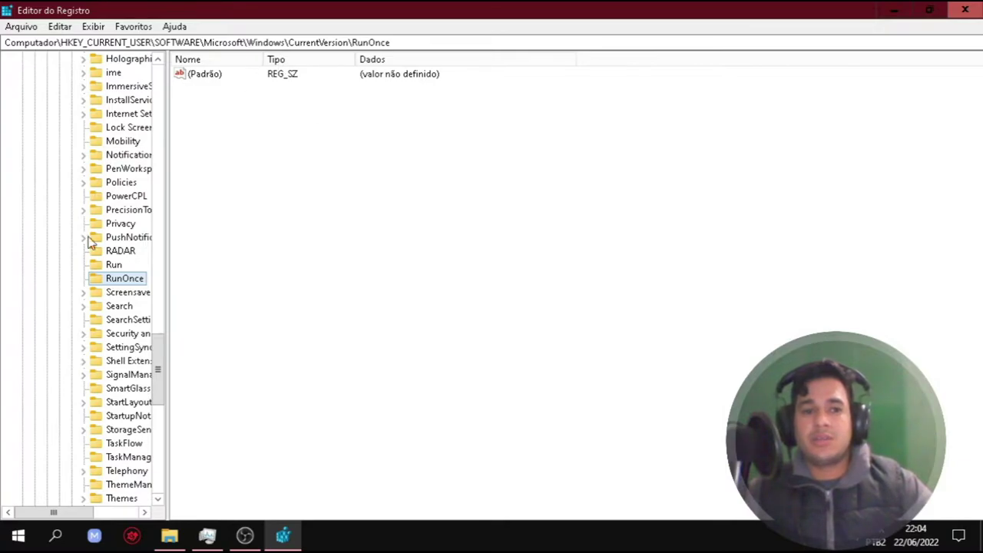
left_click(112, 269)
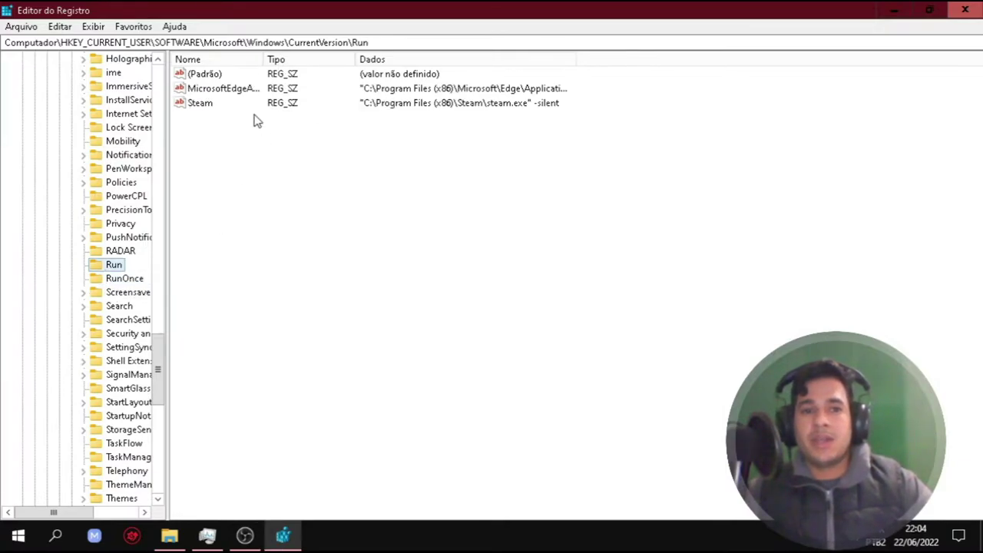
Step: Inspect the value data of the Microsoft Edge auto-launch entry for its executable name and startup arguments, leaving it unedited
double_click(246, 90)
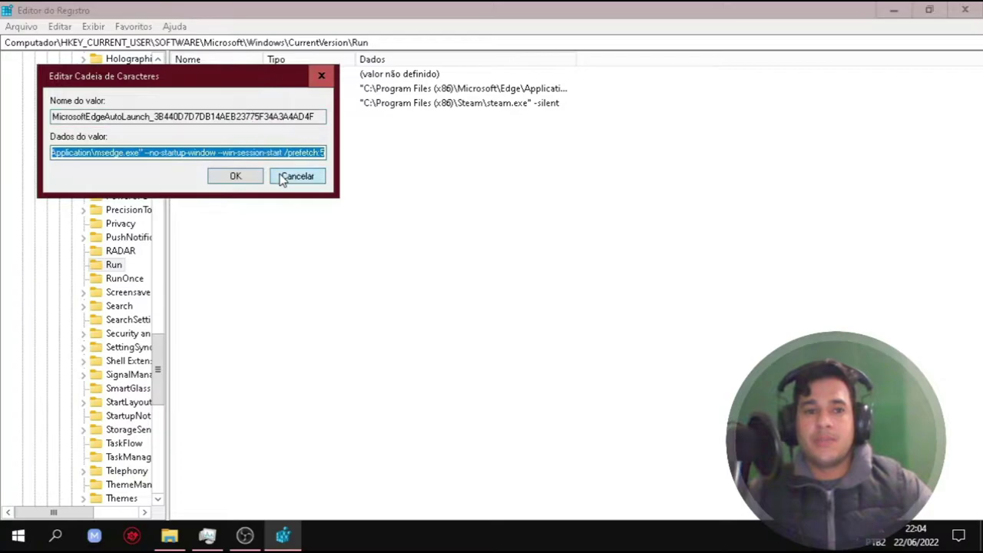
left_click(288, 152)
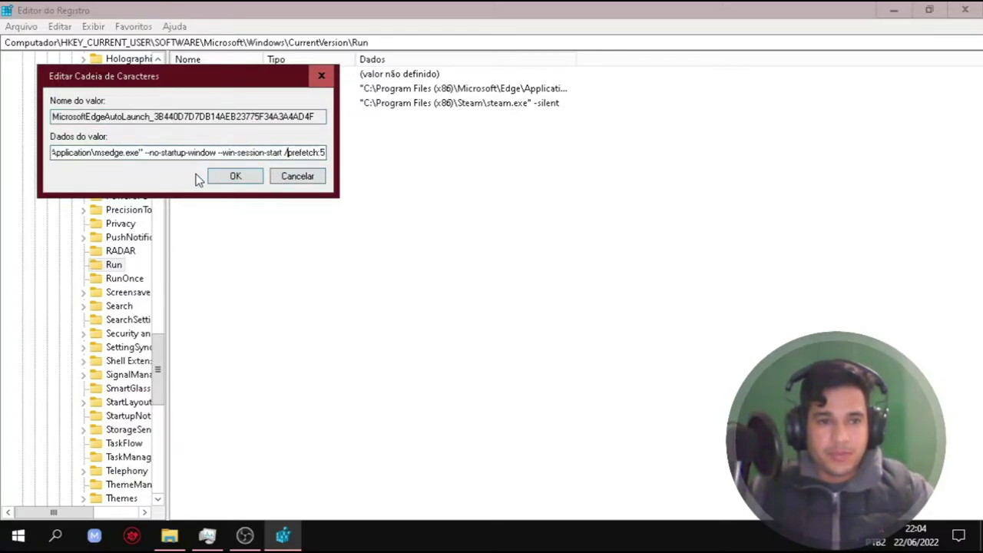
left_click(298, 176)
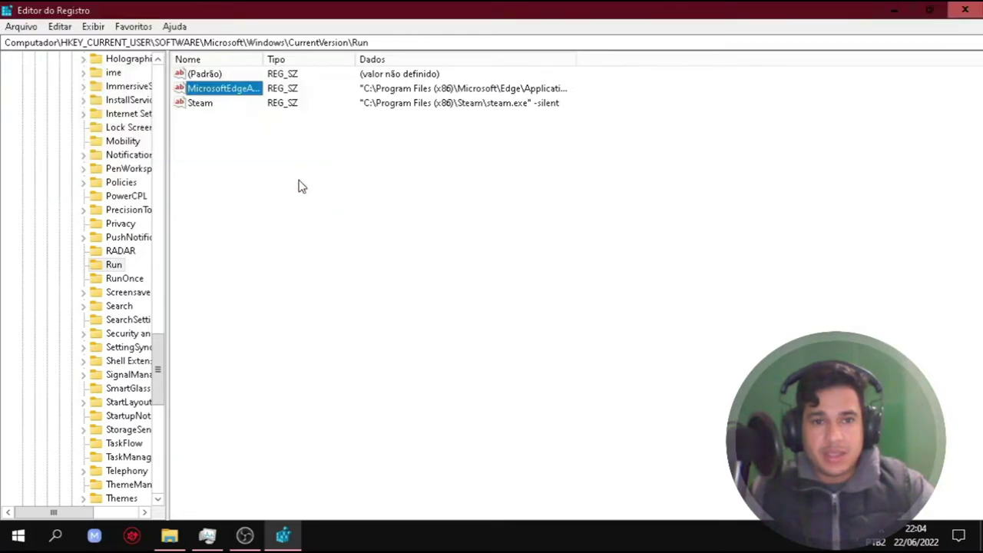
double_click(242, 91)
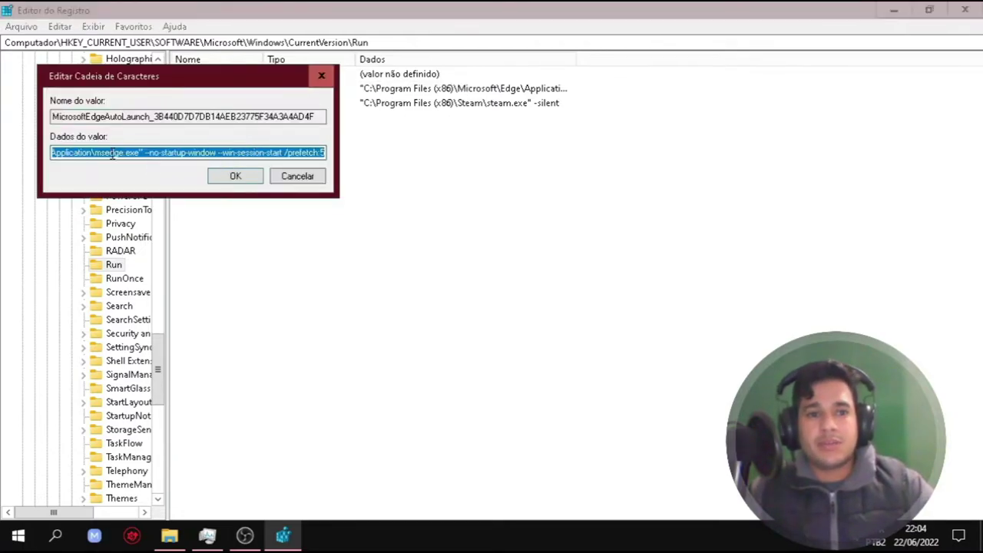
left_click(127, 151)
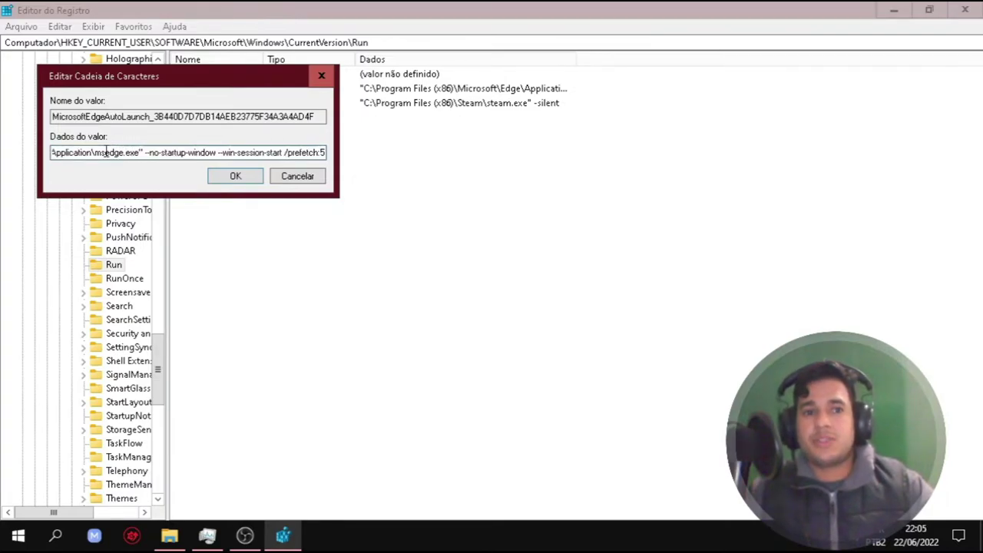
left_click_drag(94, 153, 126, 153)
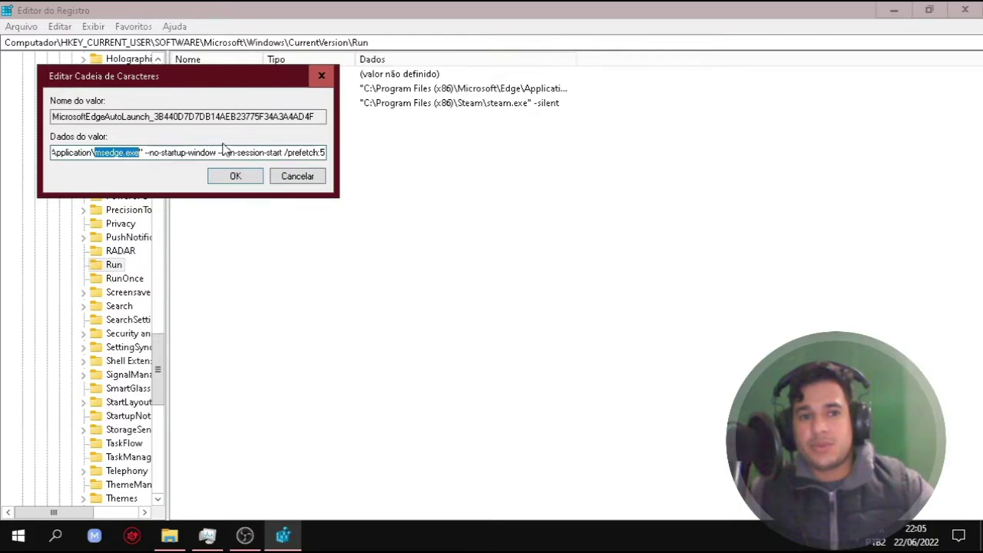
left_click_drag(265, 152, 216, 159)
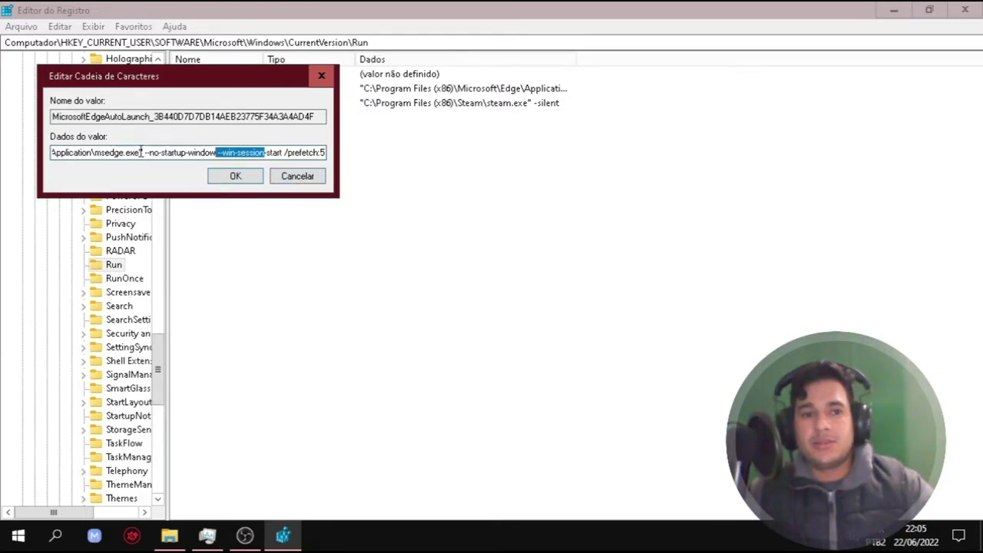
left_click_drag(140, 152, 124, 152)
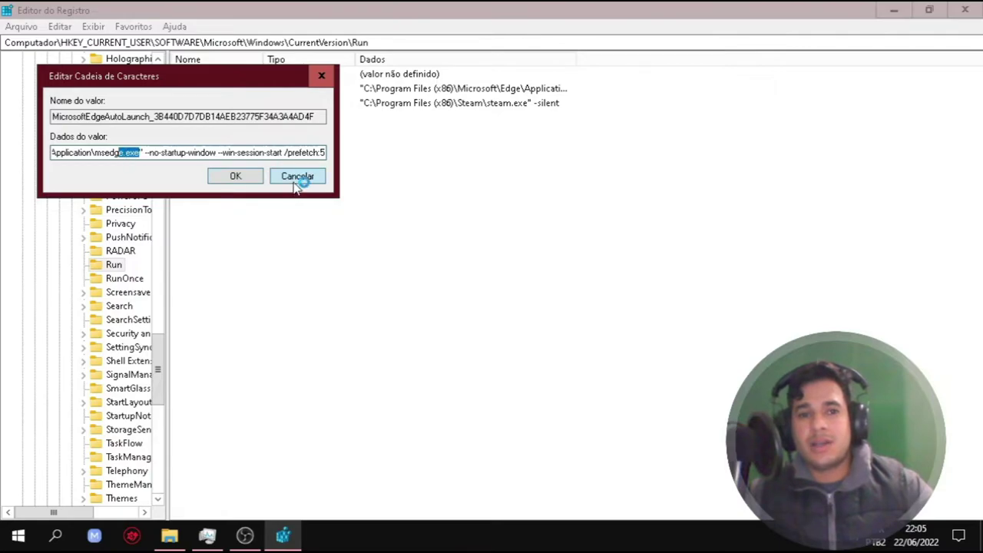
left_click(296, 175)
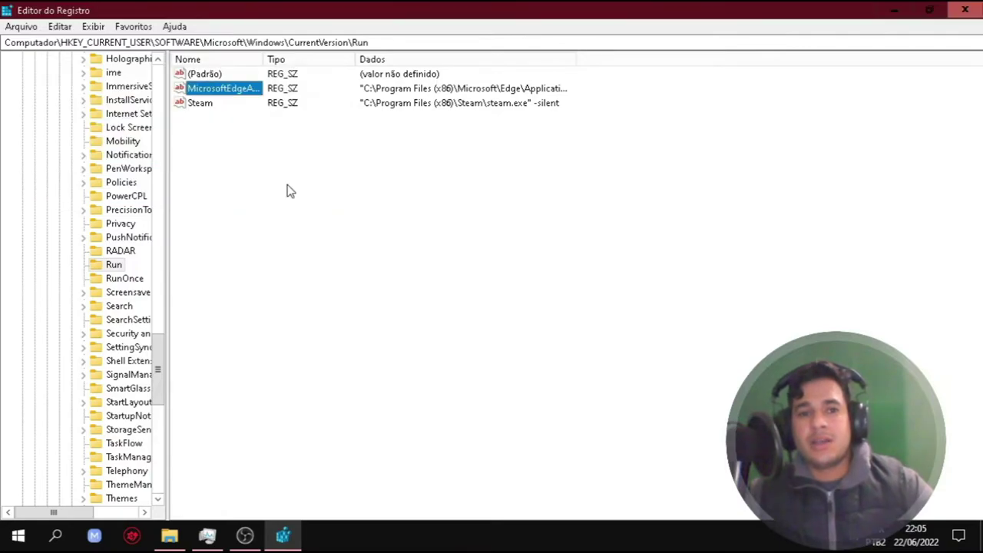
Step: Inspect the value data of the Steam entry for its executable name, and close it without editing
double_click(200, 104)
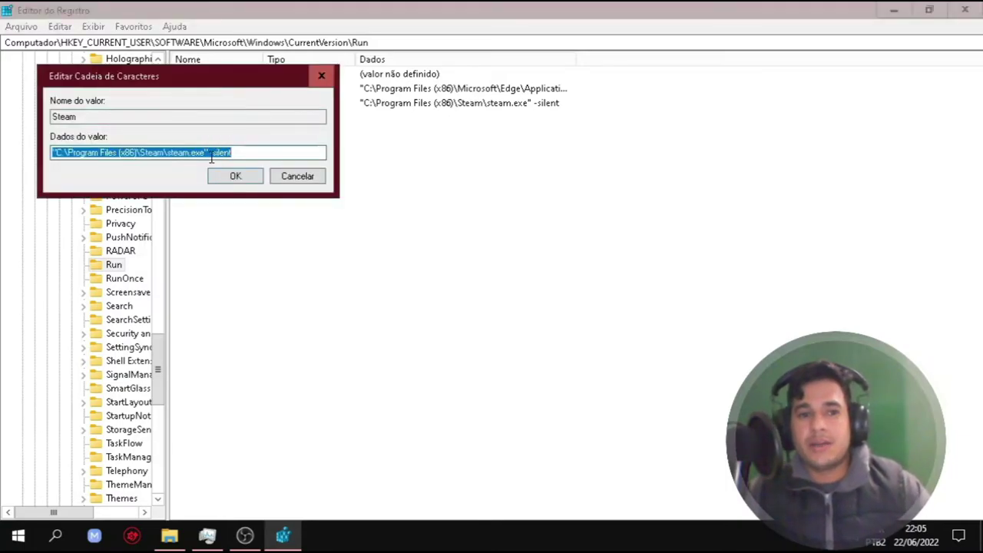
left_click(167, 152)
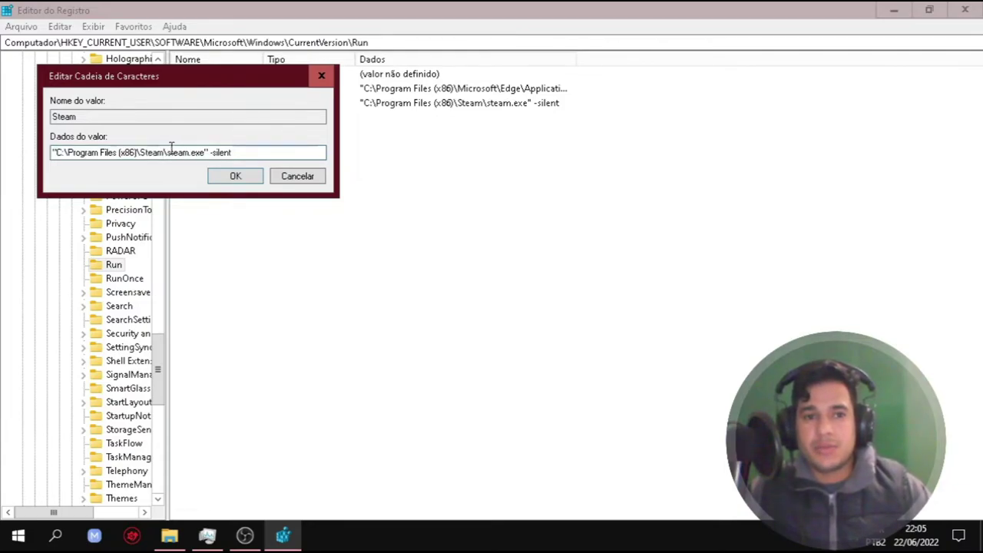
left_click_drag(168, 151, 181, 152)
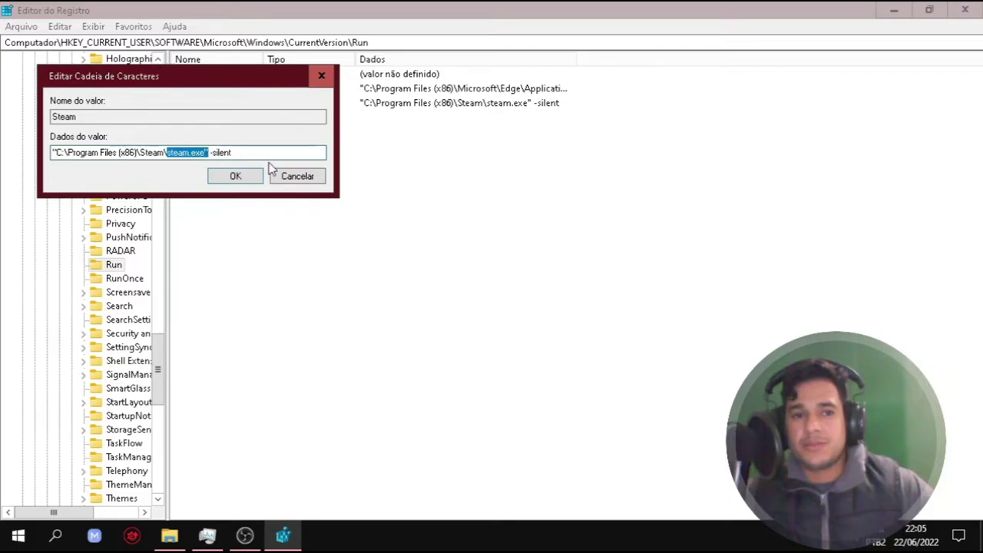
left_click(186, 151)
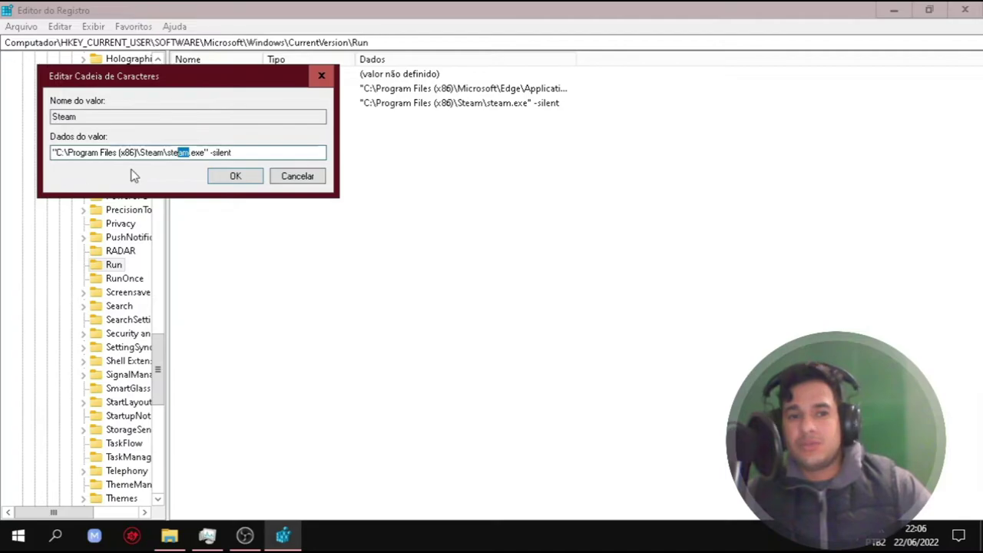
left_click(314, 181)
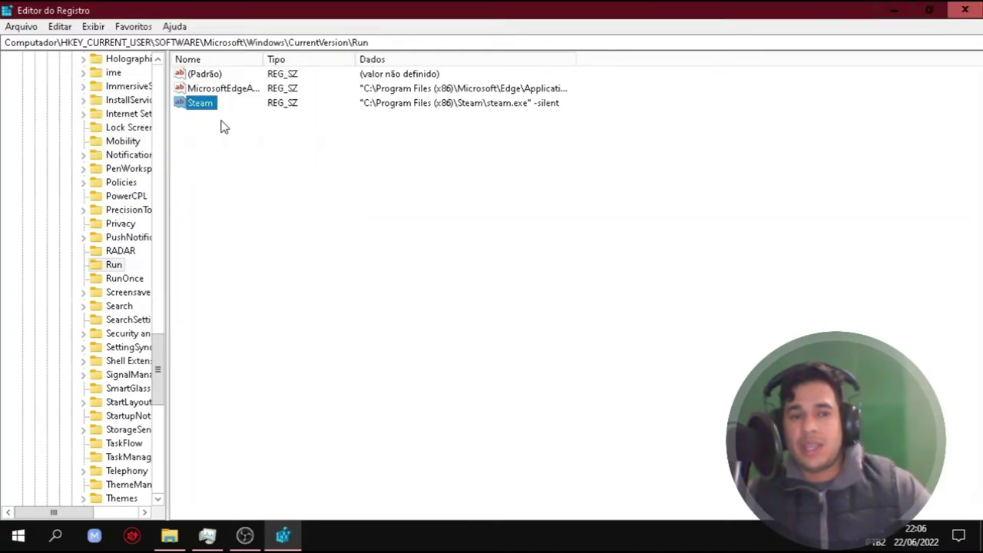
Step: Collapse the CurrentVersion, Windows, Microsoft and SOFTWARE keys, and finally the whole HKEY_CURRENT_USER branch
scroll(90, 169, "up", 10)
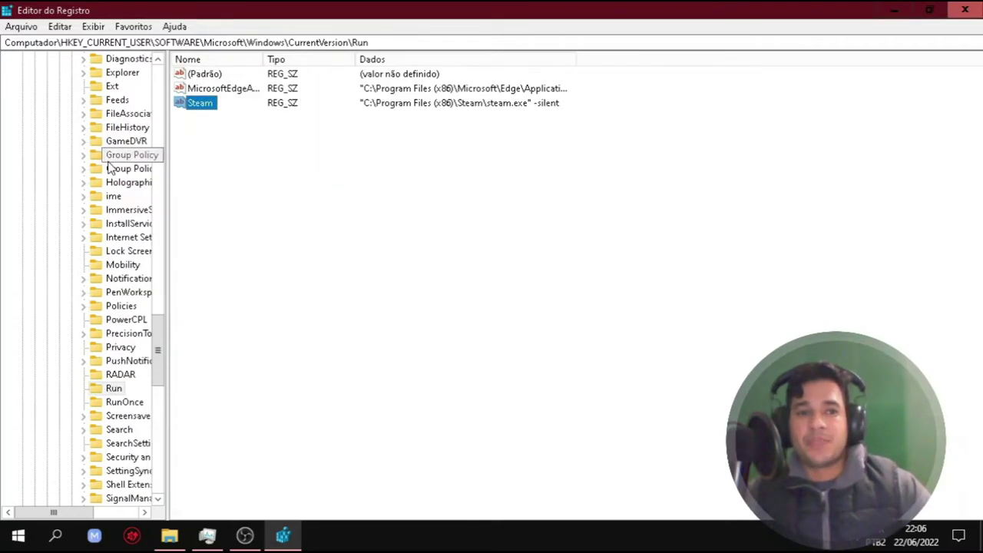
scroll(90, 168, "up", 6)
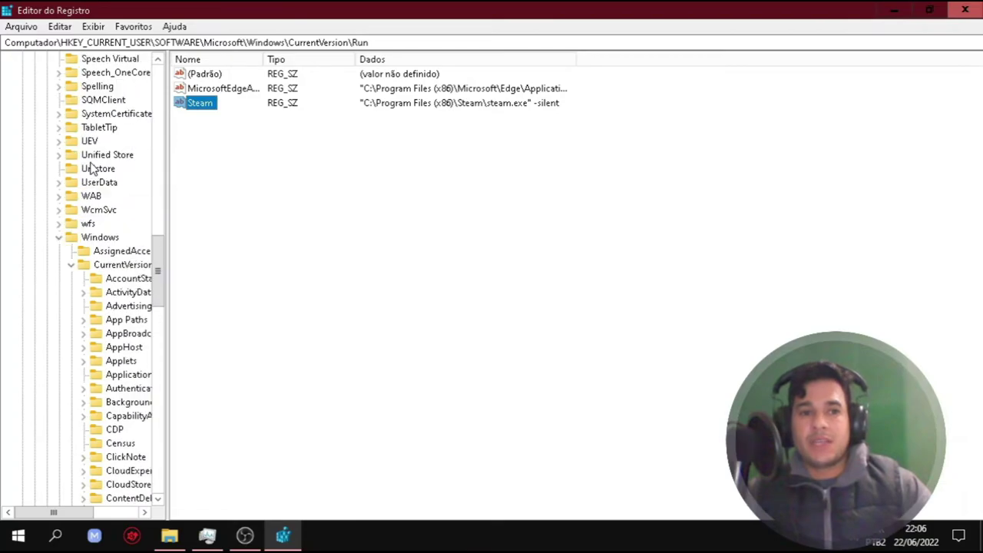
left_click(68, 262)
left_click(58, 238)
scroll(65, 223, "up", 10)
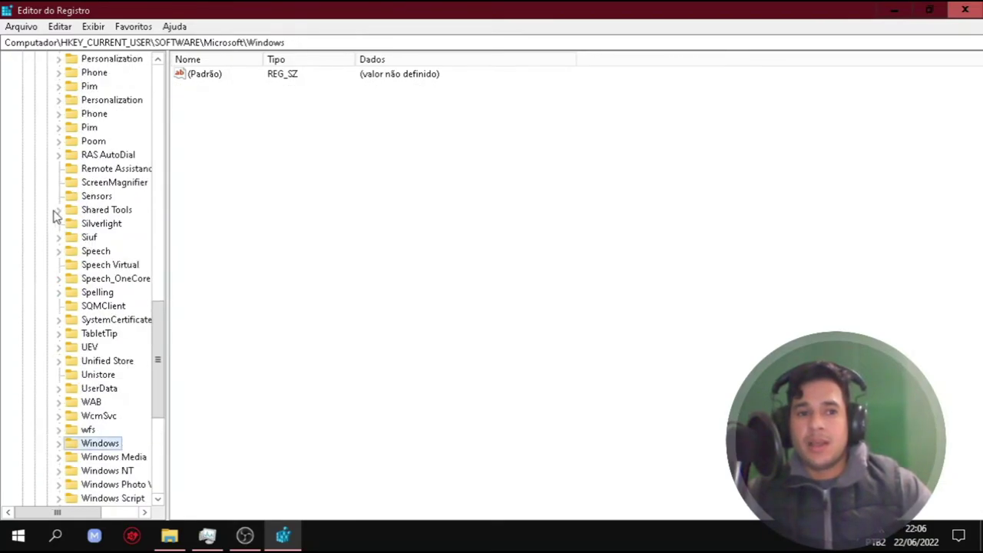
scroll(64, 200, "up", 13)
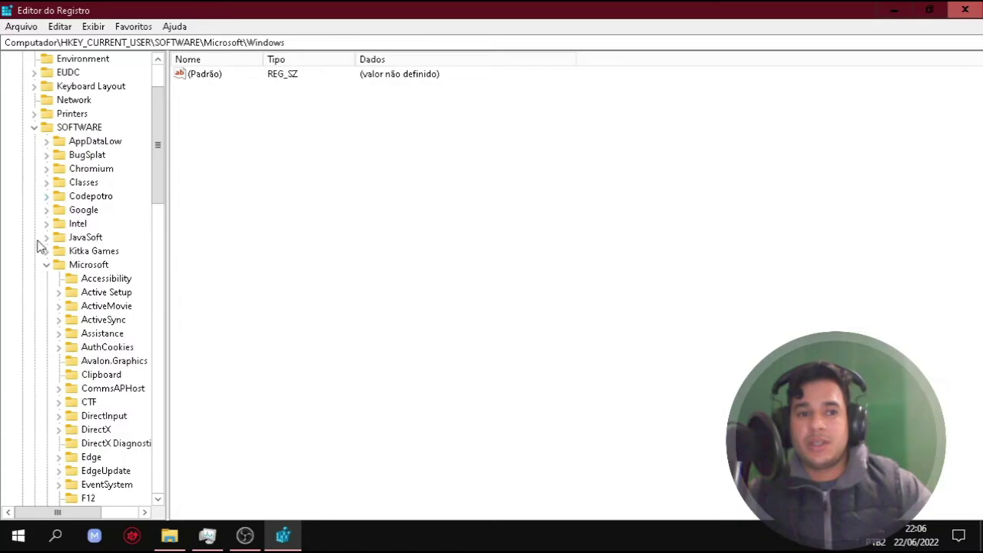
left_click(46, 264)
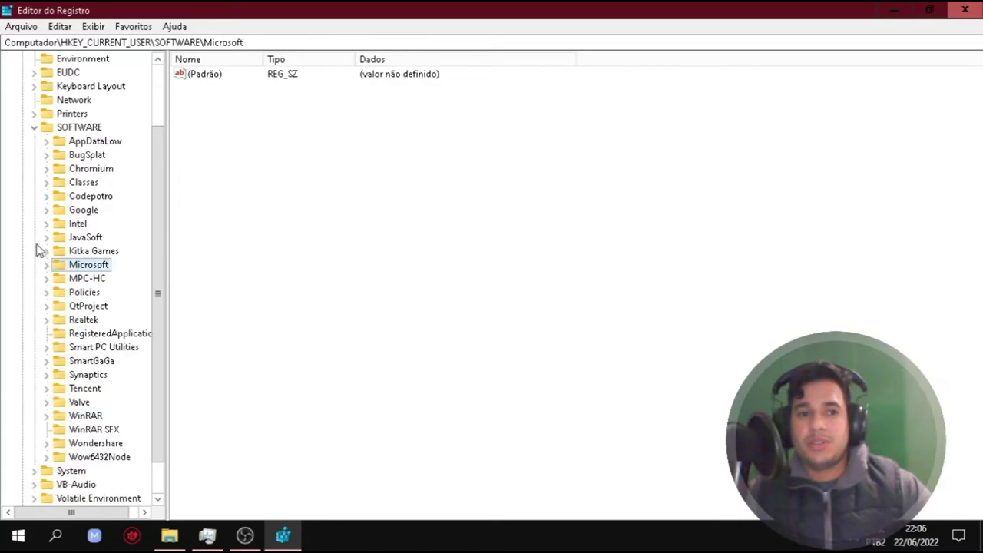
left_click(35, 128)
left_click(22, 87)
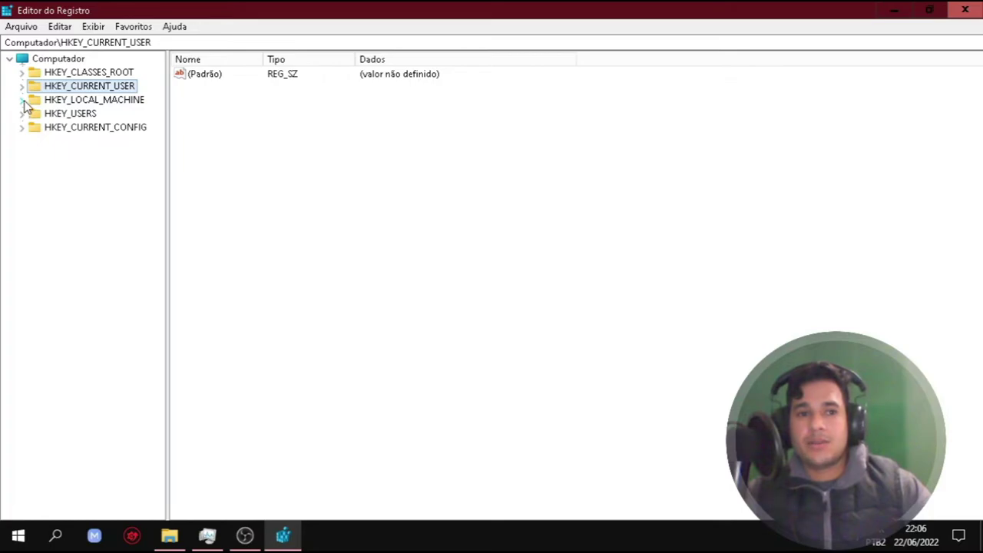
Step: Expand the HKEY_LOCAL_MACHINE branch and go to the Microsoft key under SOFTWARE
left_click(23, 101)
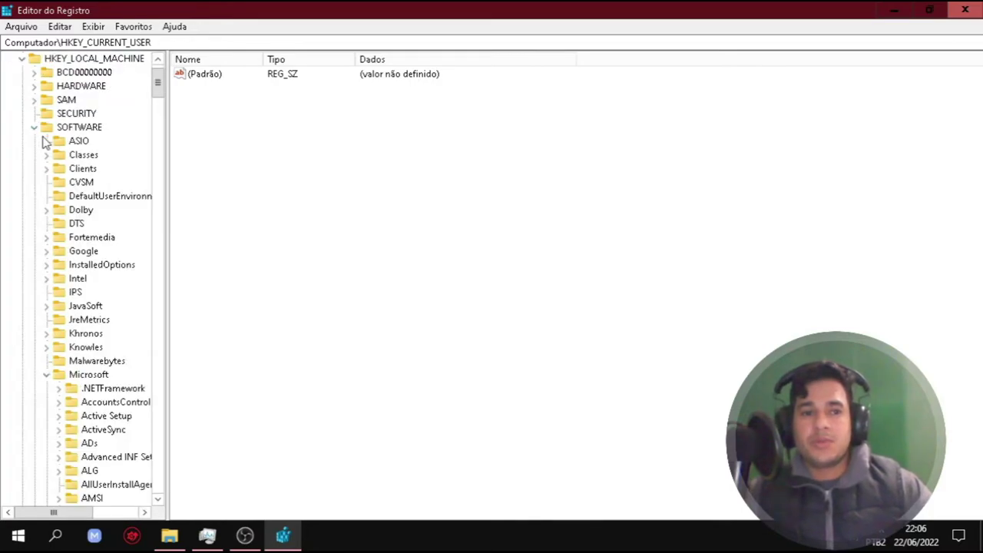
left_click(41, 129)
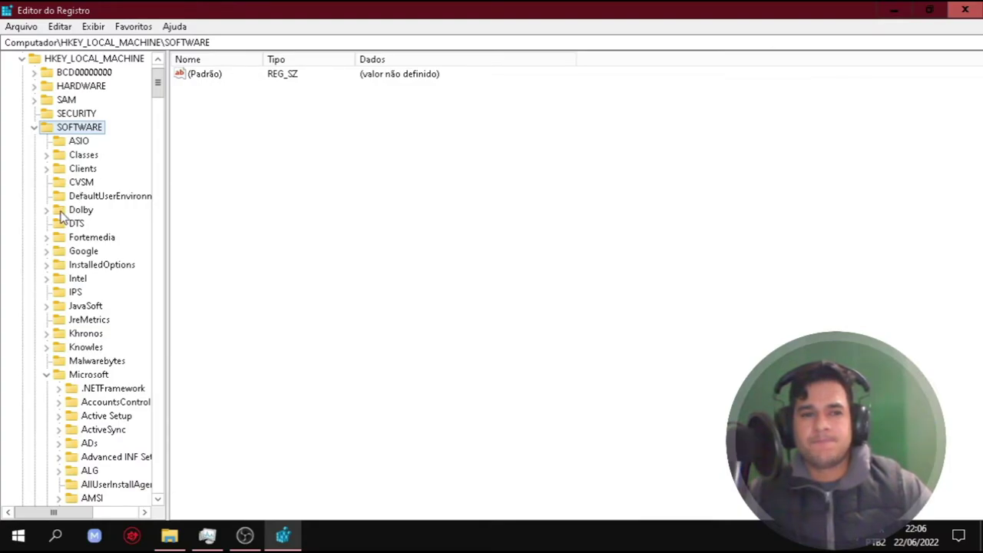
scroll(48, 380, "down", 1)
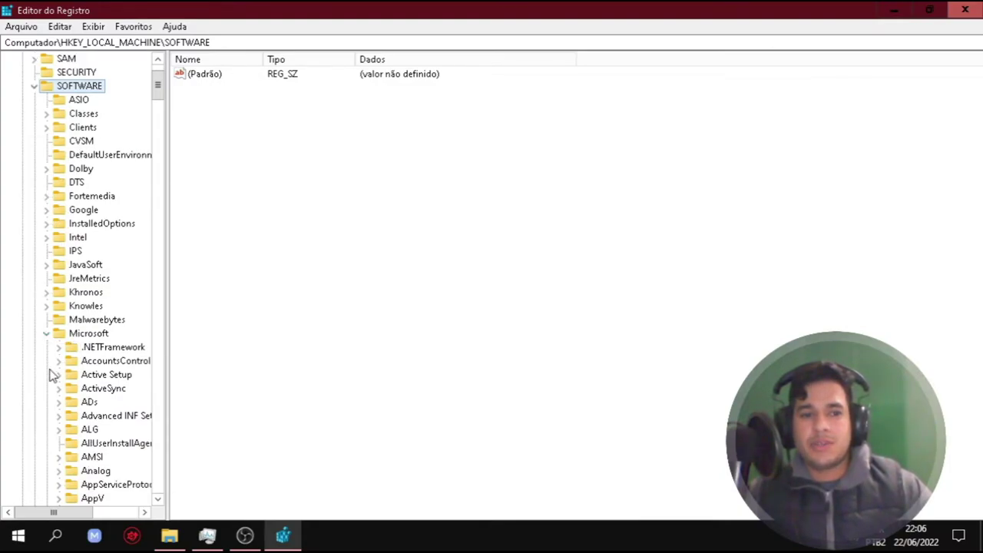
left_click(57, 336)
Step: Check the RunOnce key under Microsoft\Windows\CurrentVersion in HKEY_LOCAL_MACHINE, and open the neighbouring Run key
scroll(70, 349, "down", 8)
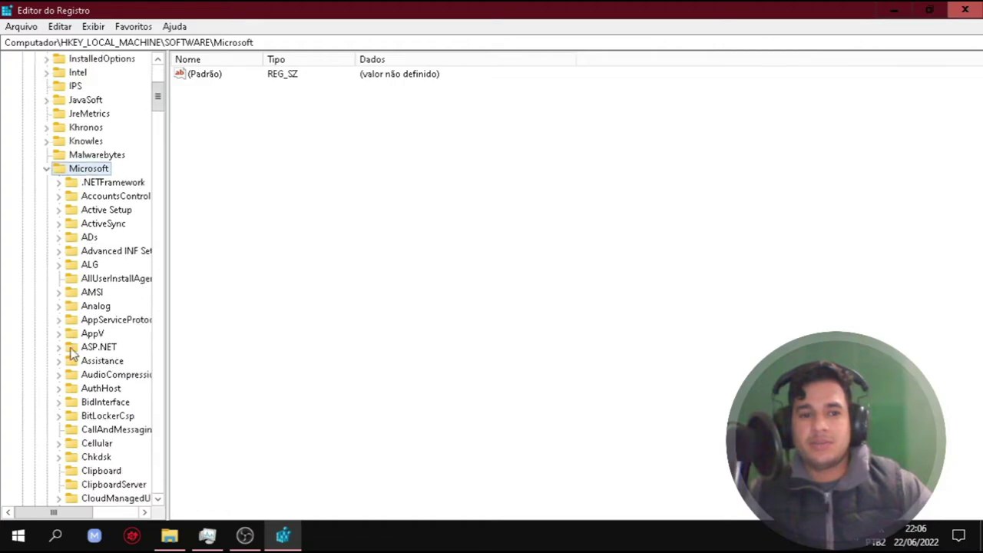
scroll(70, 352, "down", 20)
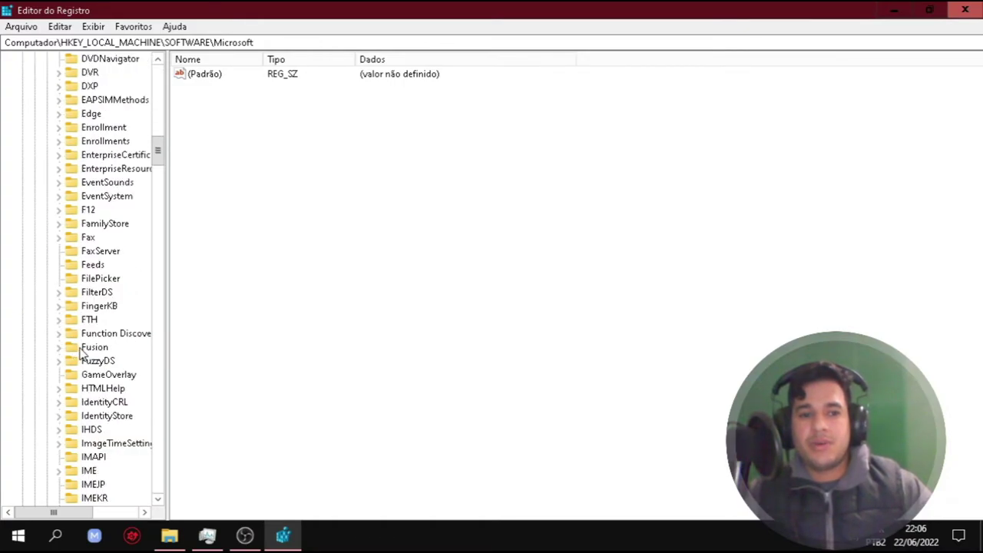
scroll(87, 352, "down", 20)
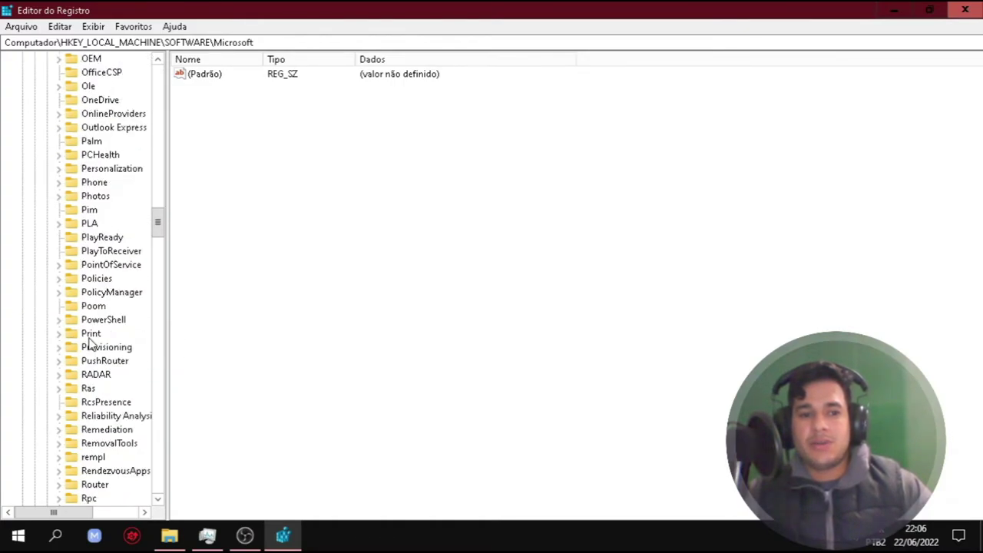
scroll(87, 342, "down", 18)
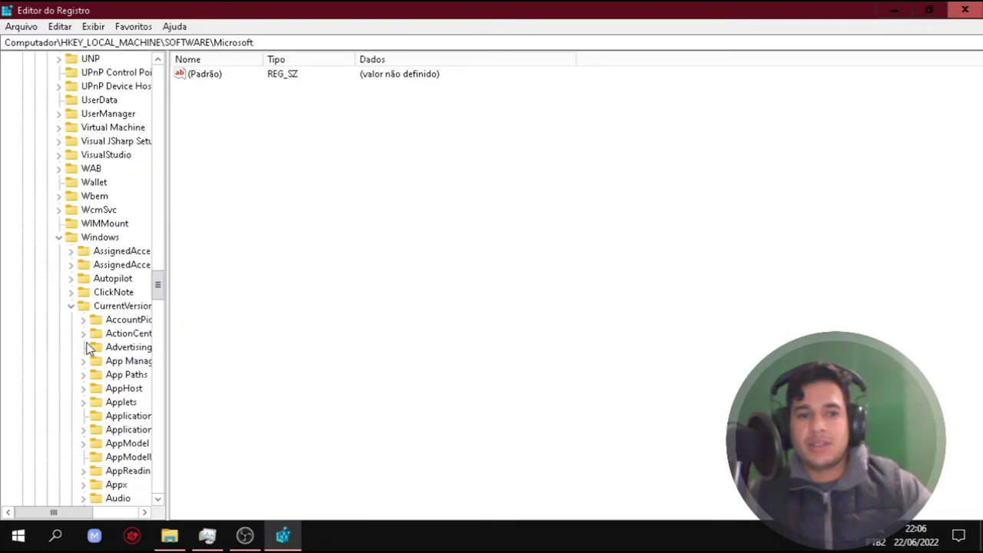
scroll(96, 315, "down", 7)
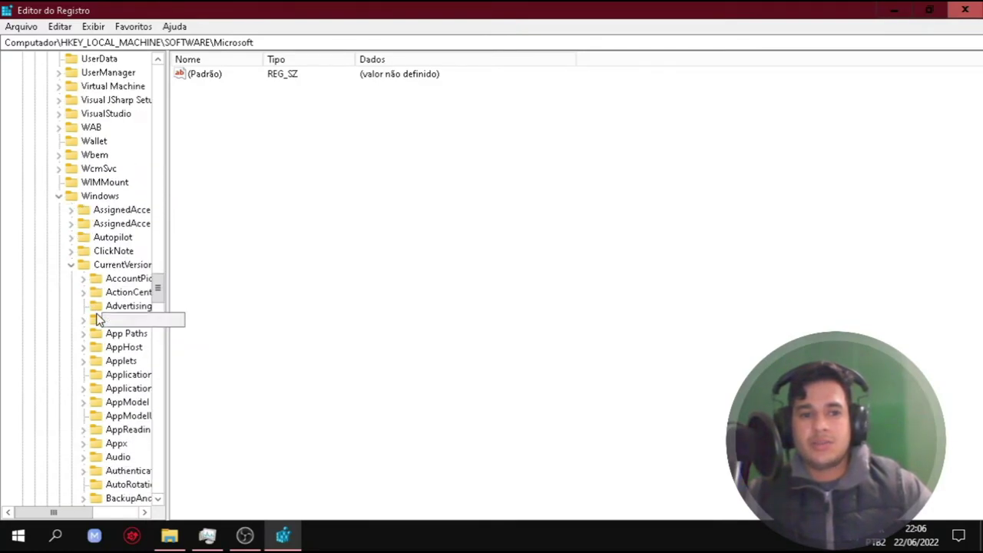
scroll(100, 326, "down", 12)
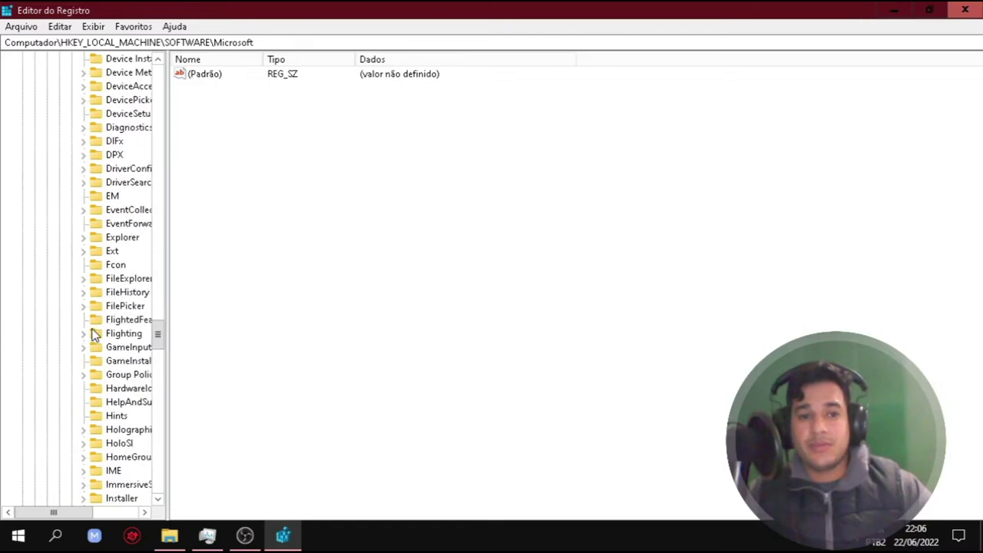
scroll(106, 323, "down", 10)
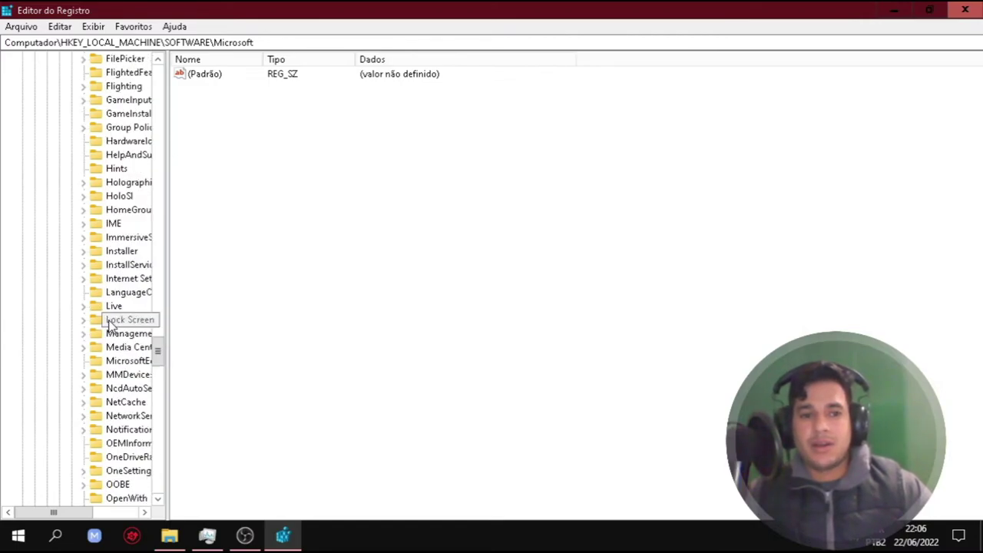
scroll(107, 328, "down", 3)
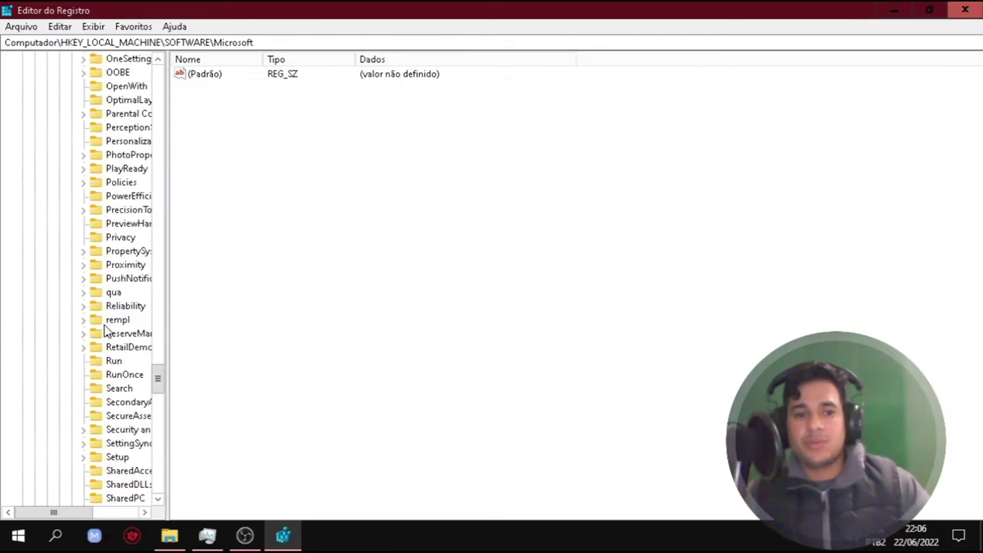
scroll(111, 380, "down", 2)
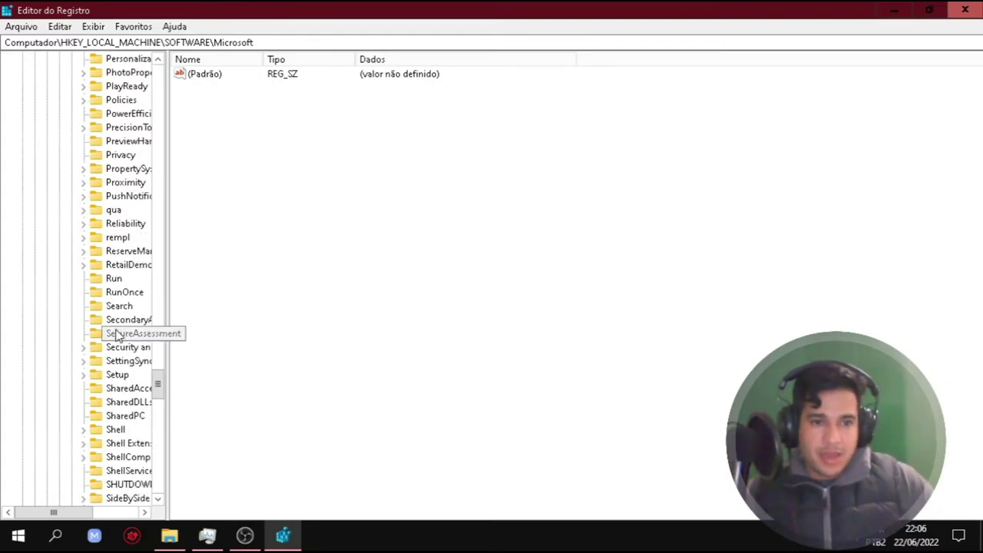
left_click(101, 293)
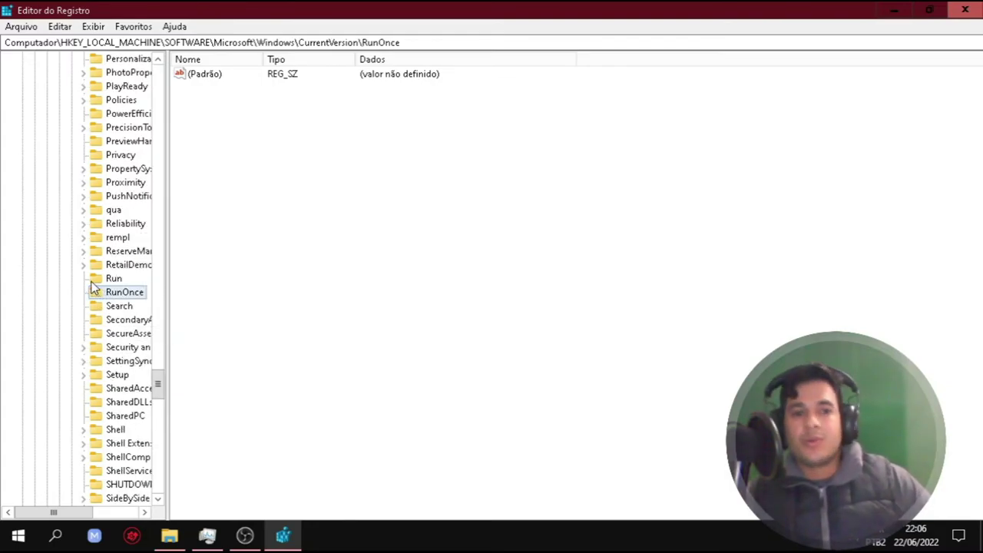
left_click(94, 281)
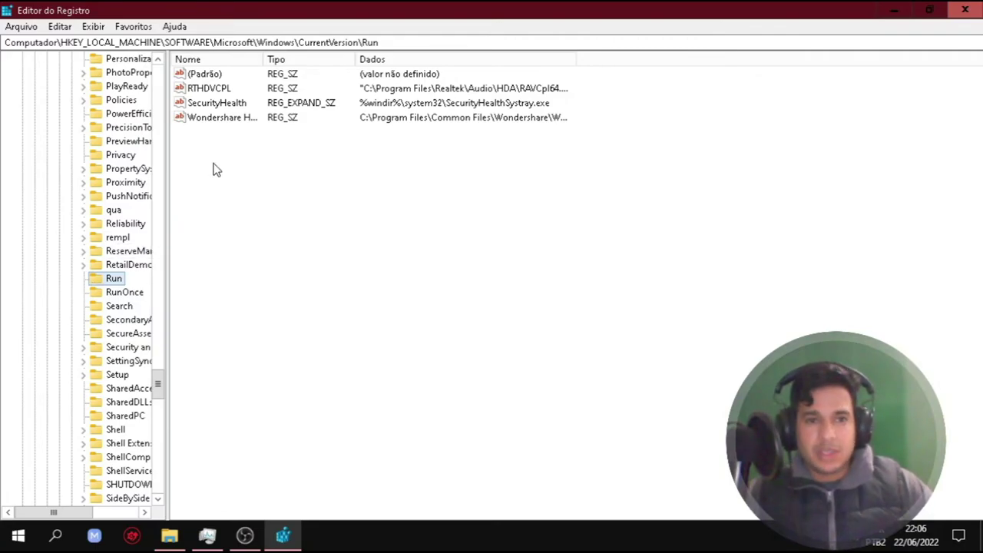
Step: Inspect the value data of the Wondershare Helper Compact.exe entry for its executable name, and close it without editing
left_click(247, 120)
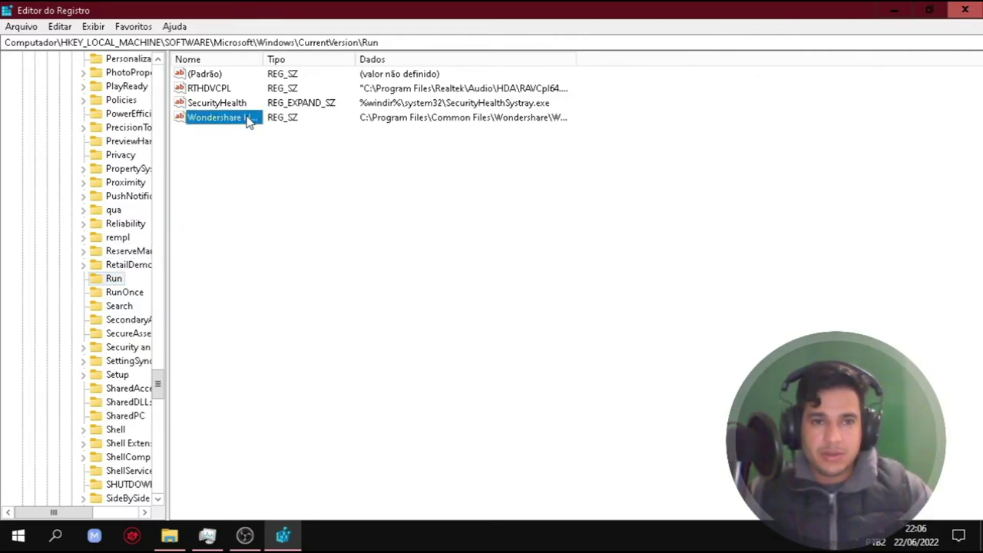
double_click(247, 118)
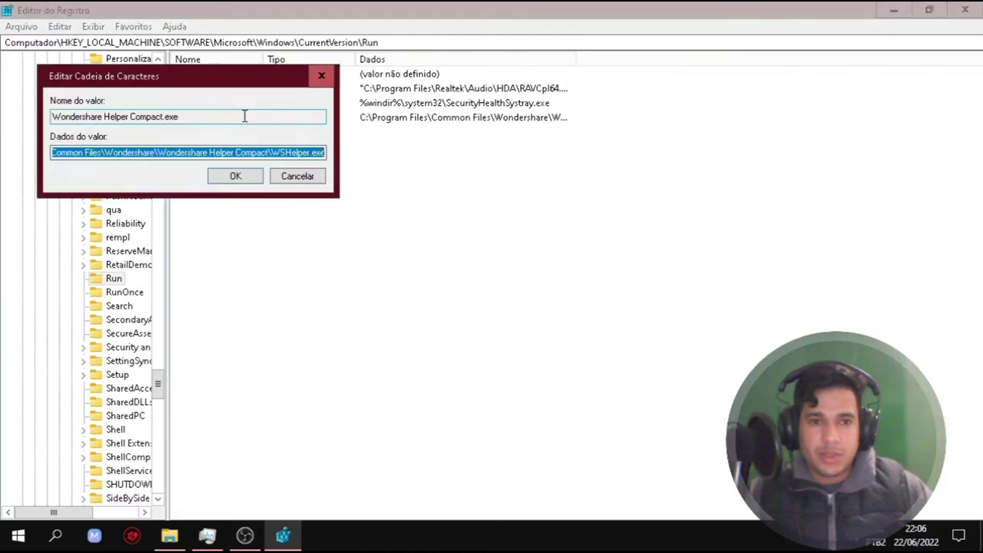
left_click(193, 151)
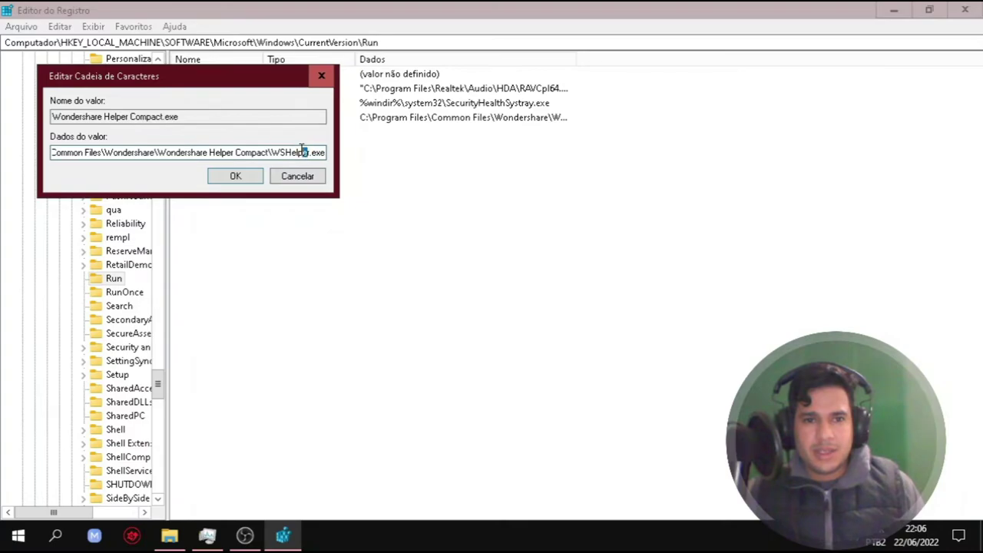
left_click_drag(303, 151, 271, 147)
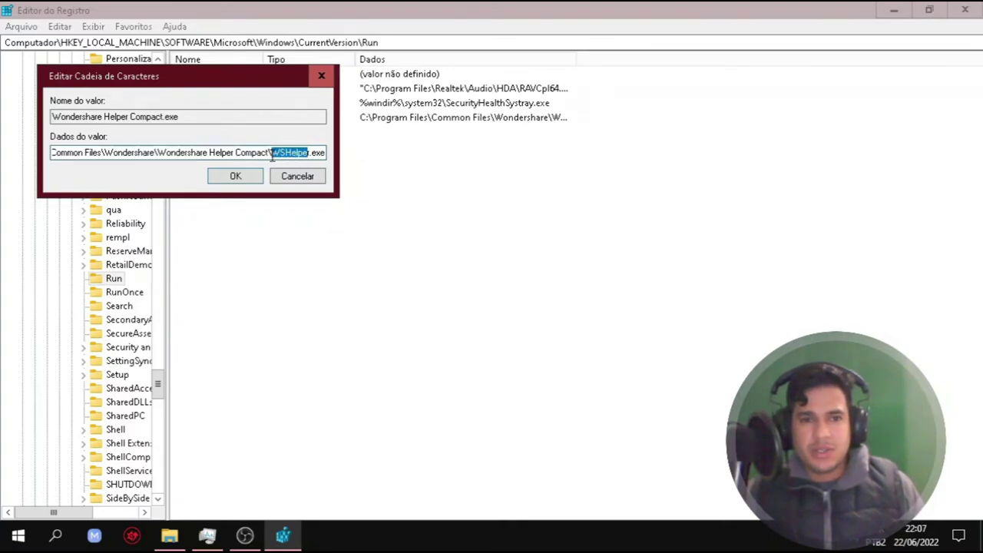
left_click(298, 152)
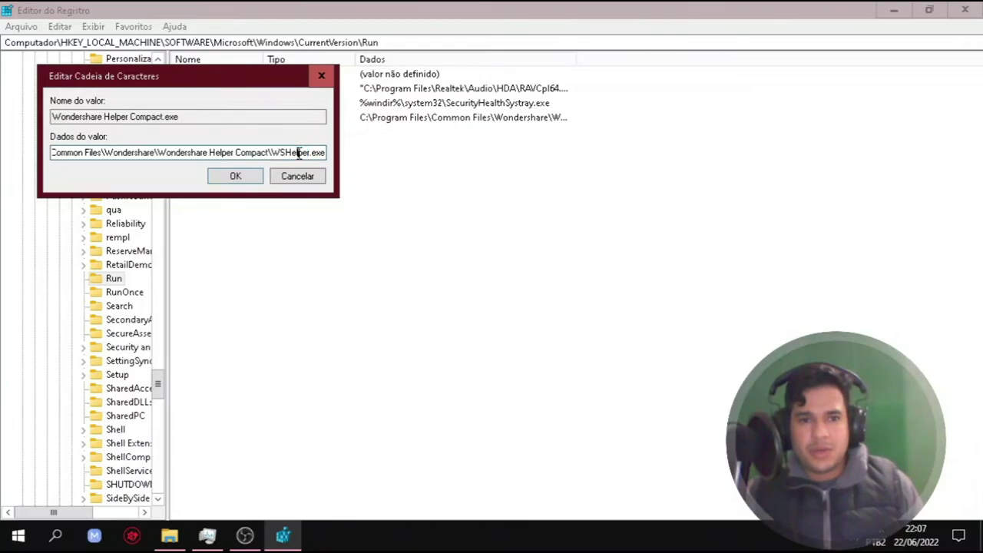
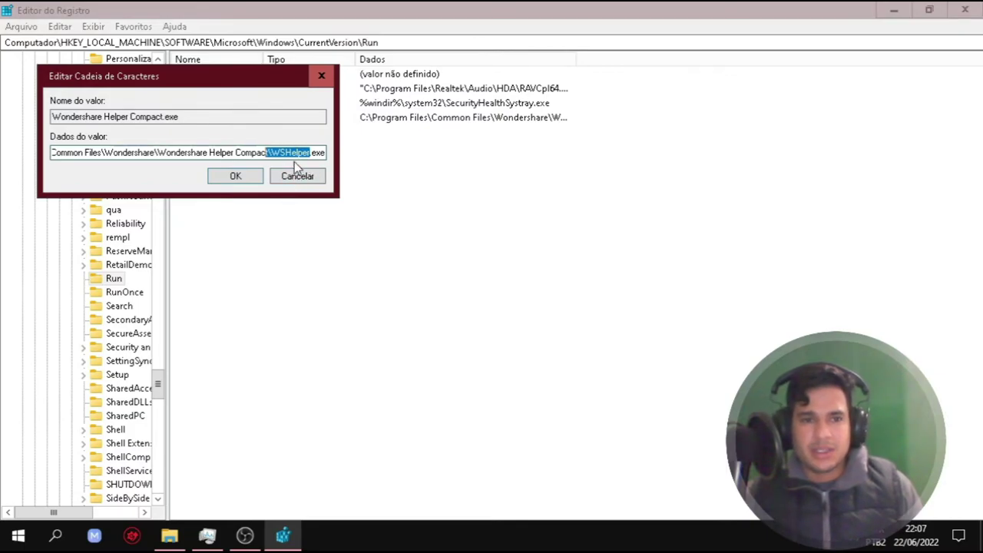
left_click(301, 153)
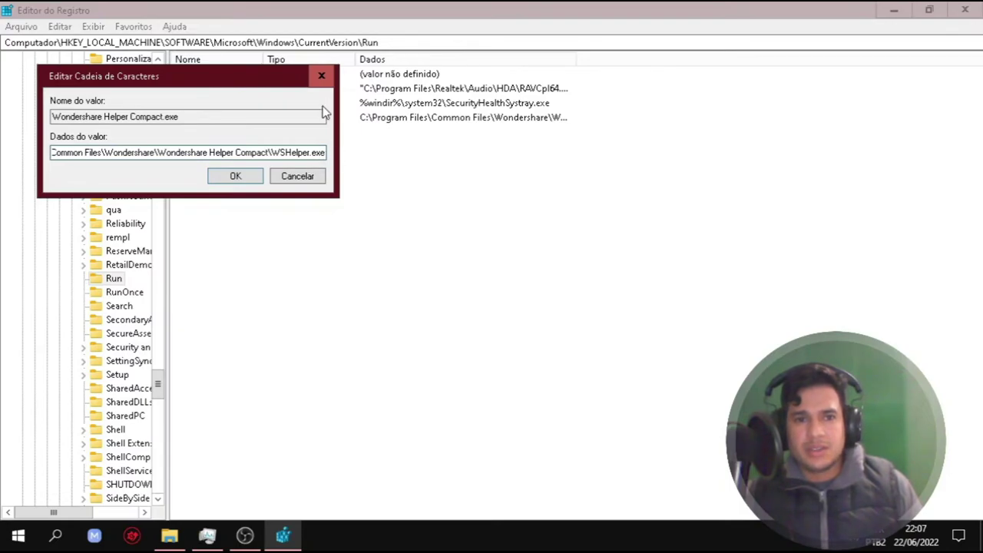
left_click(322, 78)
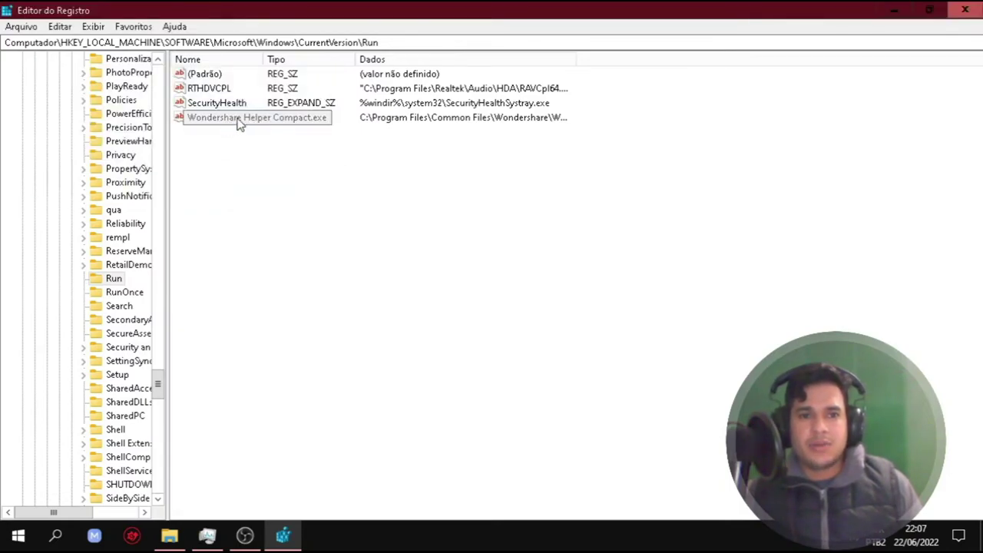
Step: Inspect the value data of the SecurityHealth entry for its executable name, leaving the value unedited
double_click(244, 103)
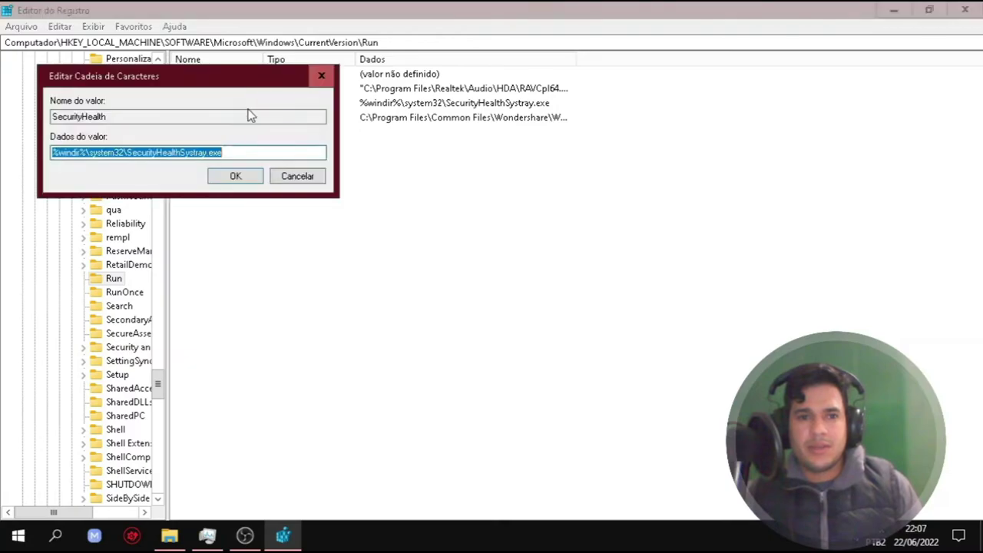
left_click(209, 152)
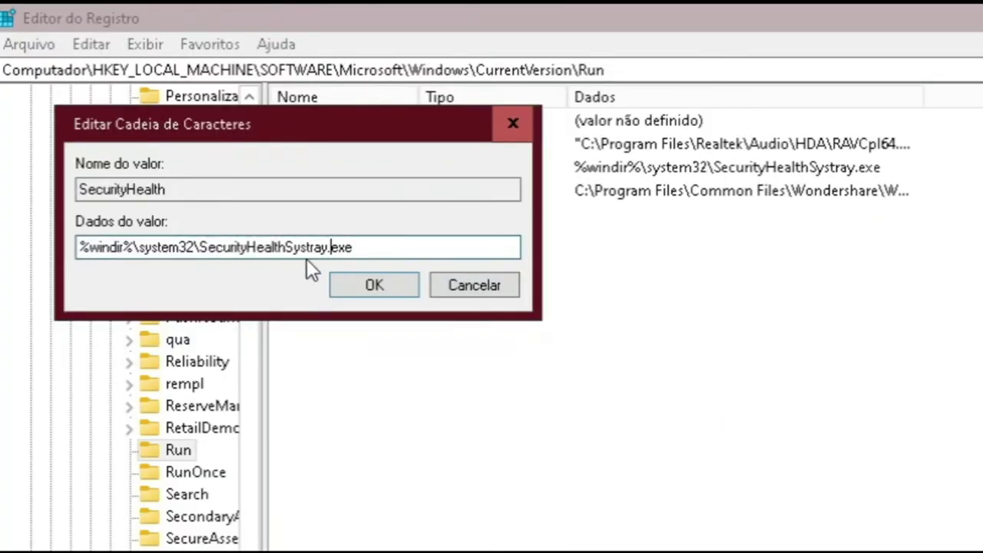
key("ctrl+a")
key("Delete")
left_click_drag(352, 244, 294, 244)
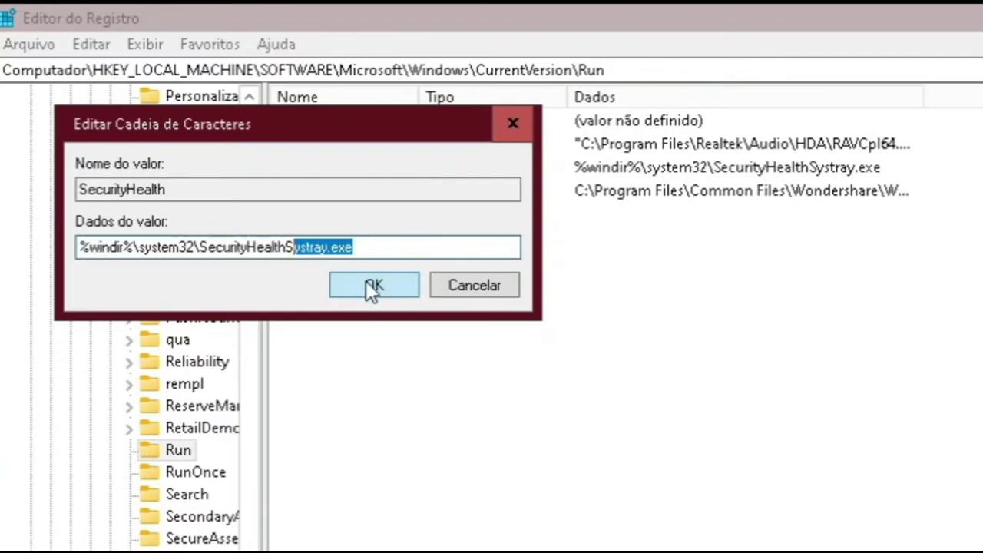
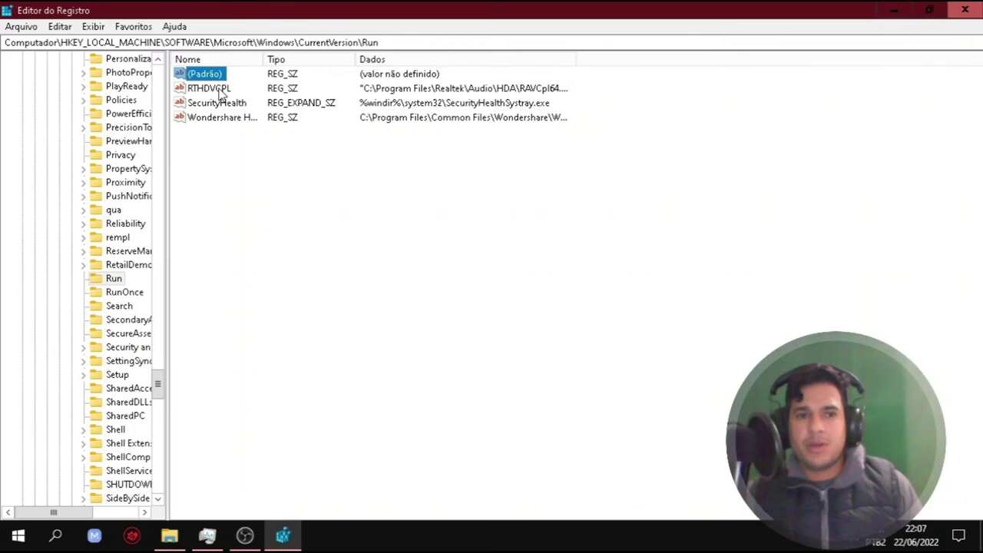
Step: Inspect the value data of the RTHDVCPL entry for its program path and executable name, and close it without editing
double_click(209, 88)
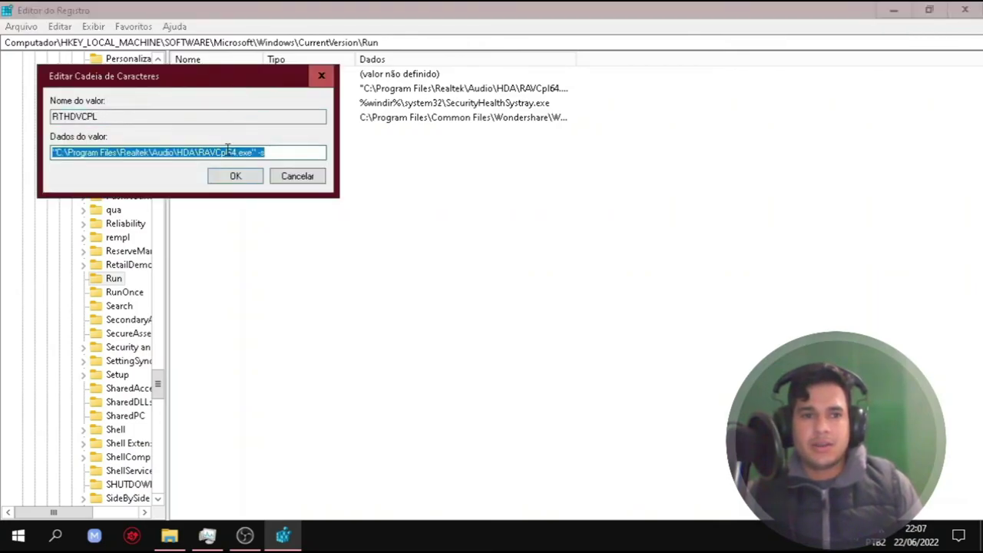
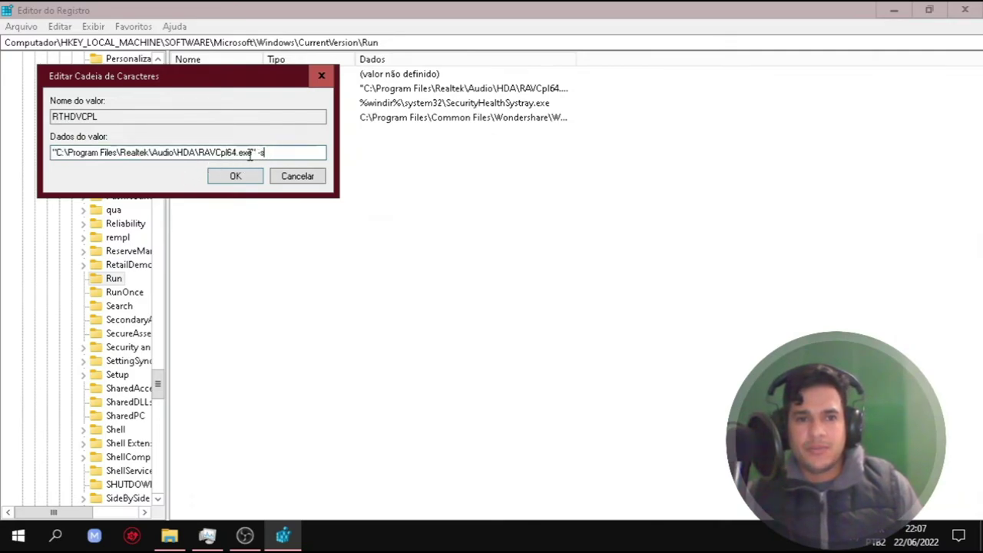
left_click_drag(197, 151, 229, 151)
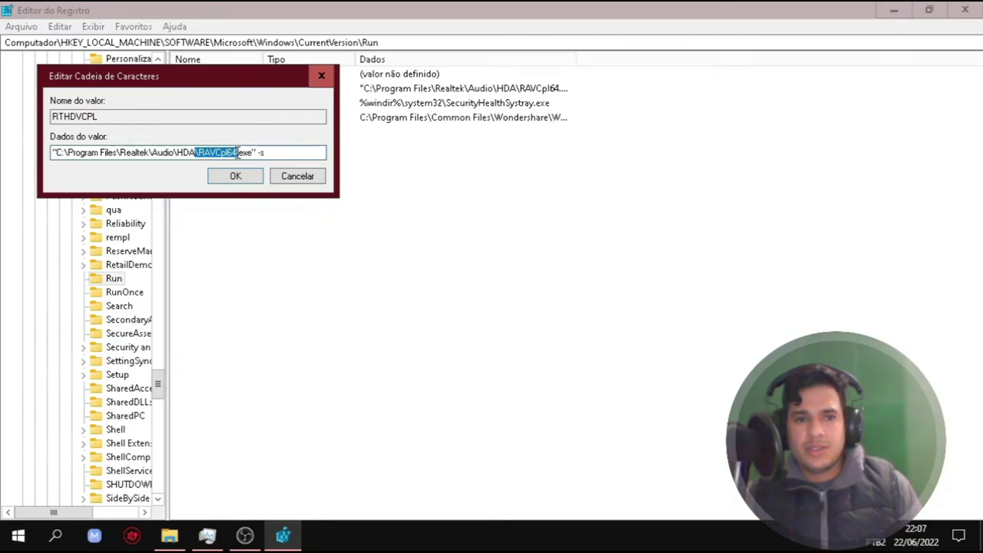
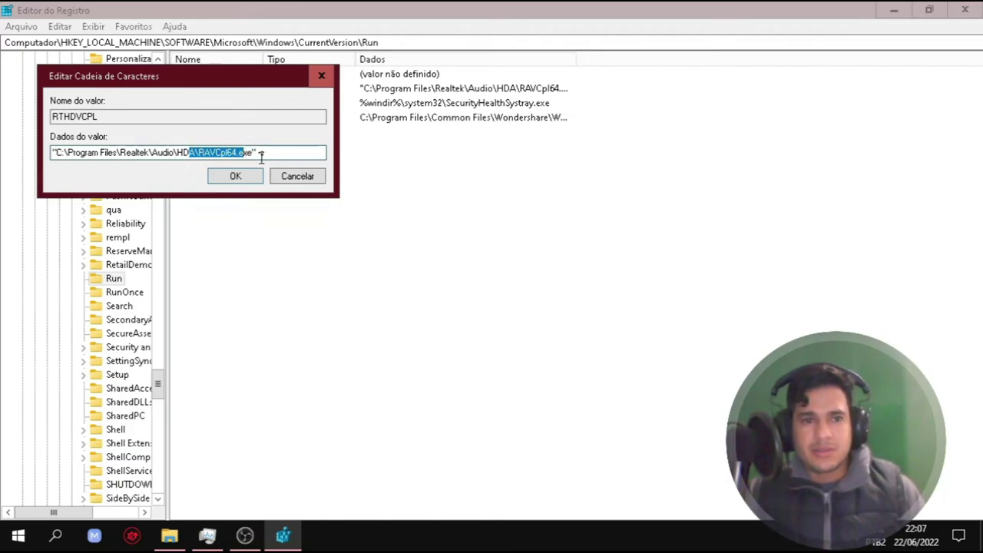
left_click_drag(52, 152, 123, 155)
left_click(193, 154)
left_click_drag(52, 153, 267, 157)
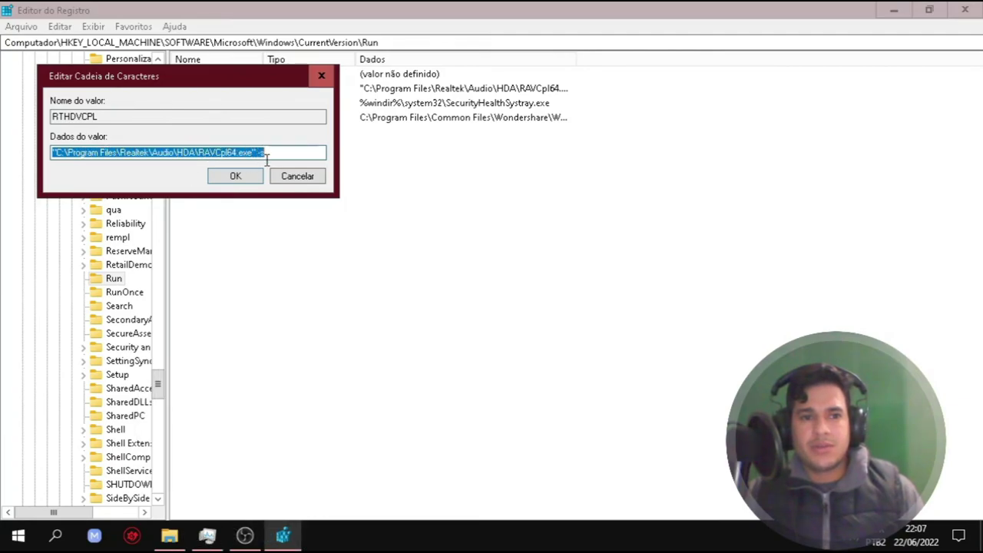
left_click(181, 153)
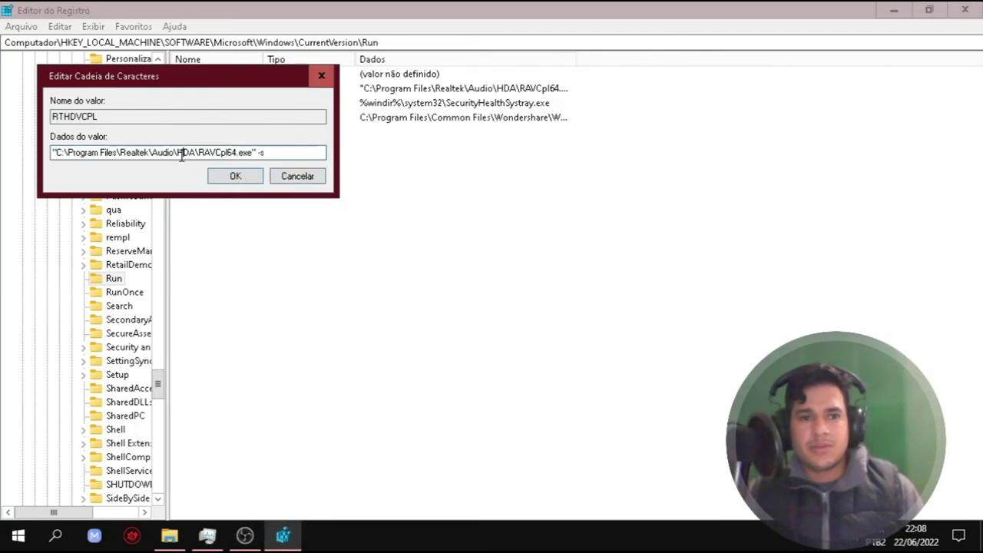
left_click_drag(177, 154, 259, 152)
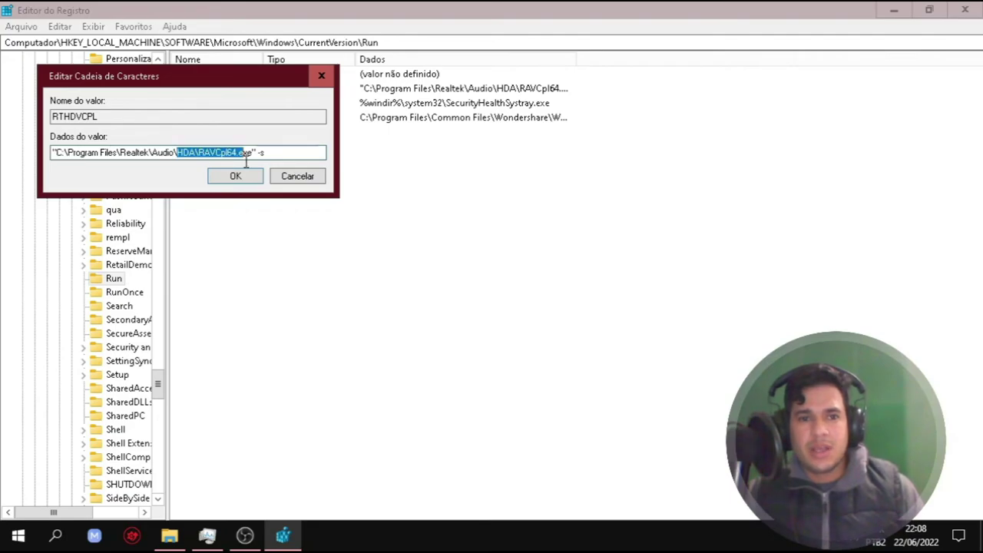
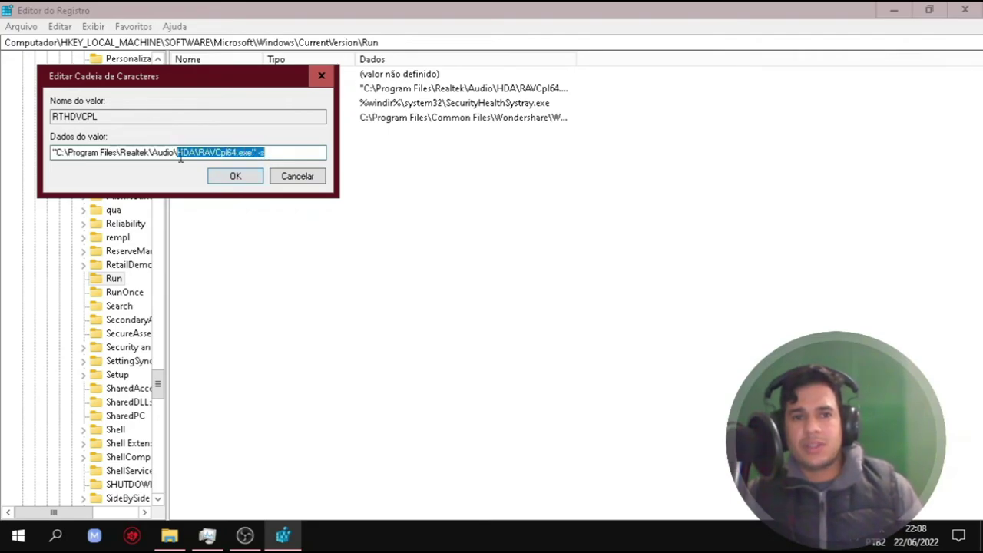
left_click(281, 181)
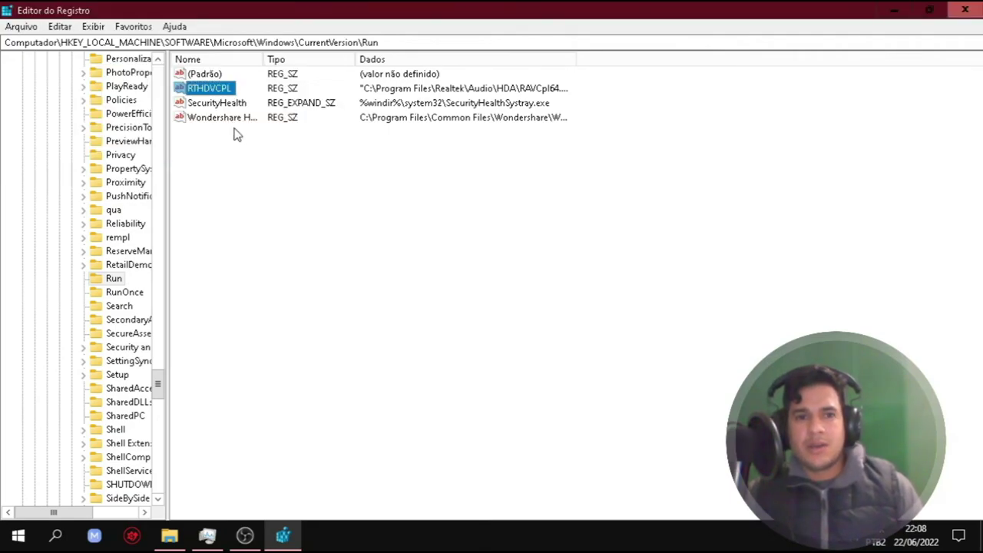
Step: Delete the RTHDVCPL startup entry from the HKEY_LOCAL_MACHINE Run key
right_click(224, 90)
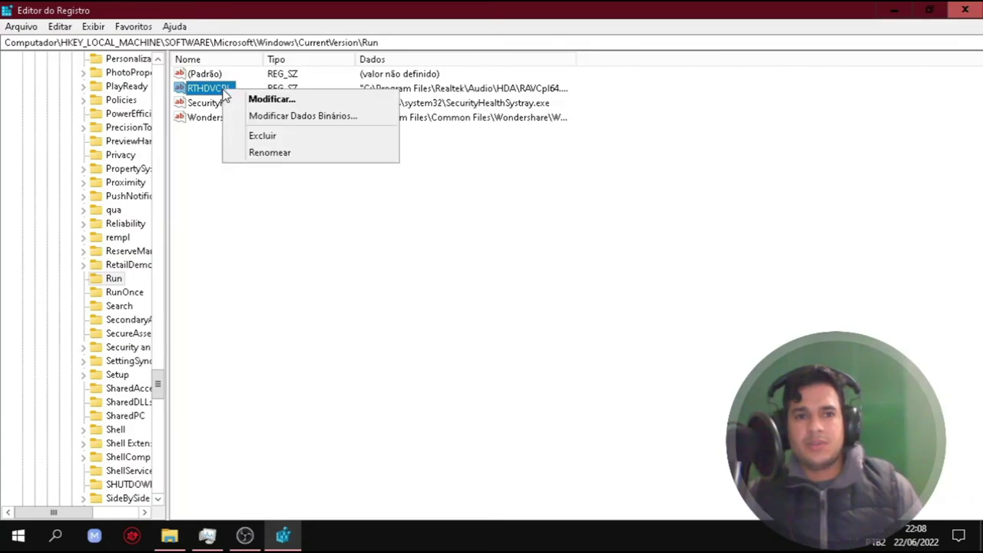
left_click(263, 139)
left_click(607, 270)
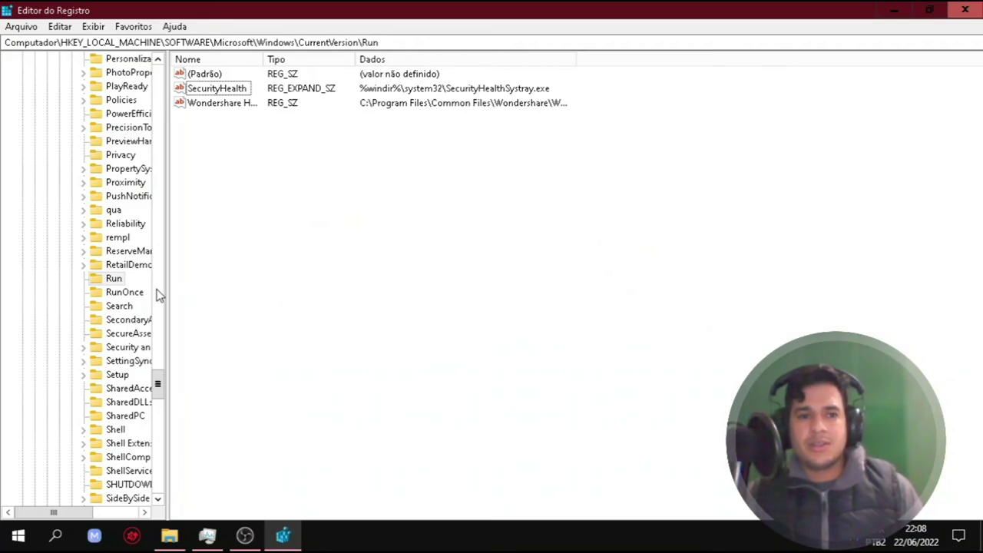
Step: Check the RunOnce key under CurrentVersion in HKEY_LOCAL_MACHINE for startup entries, and close the Registry Editor
left_click(121, 297)
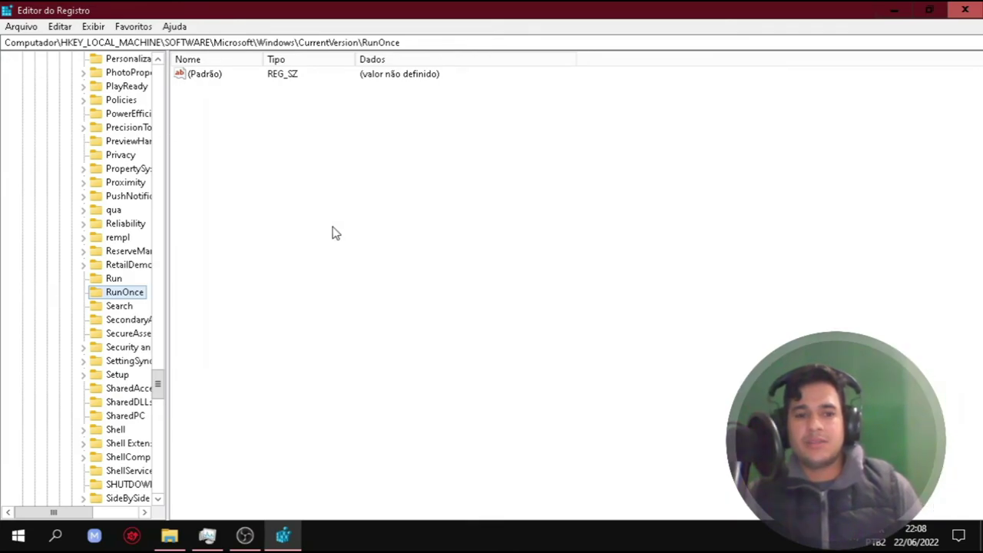
left_click(964, 11)
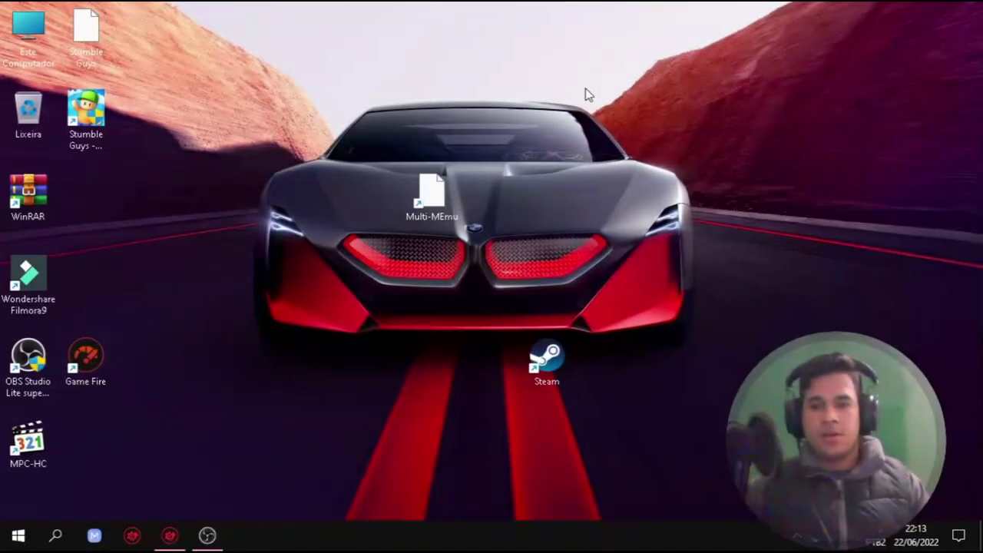
Step: Switch to Driver Booster to review the update status of the drivers, and minimize its window
left_click(169, 535)
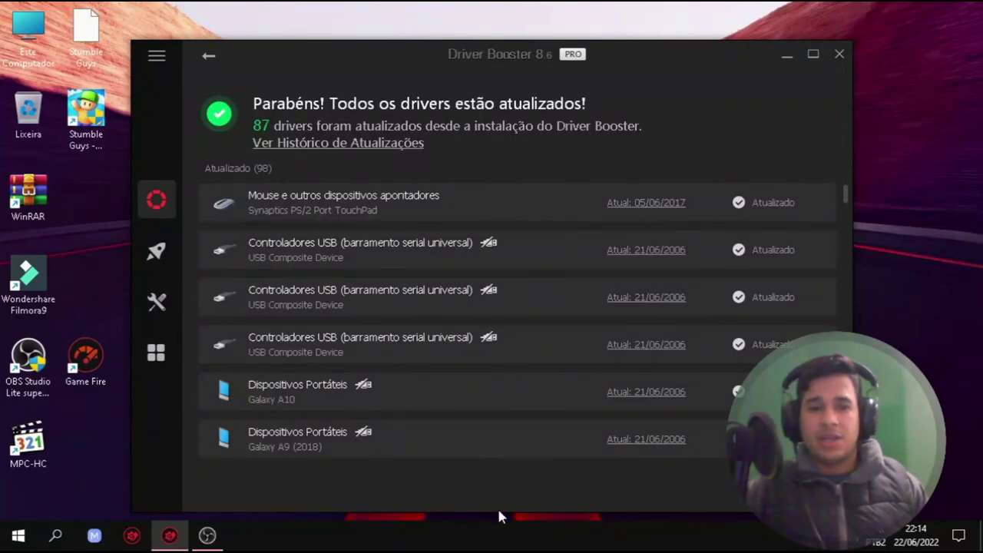
left_click(786, 55)
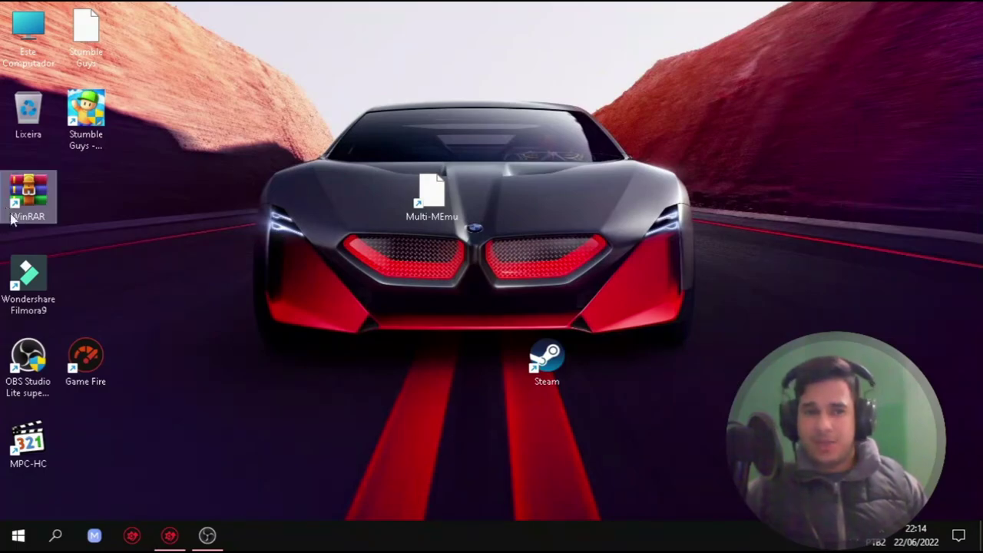